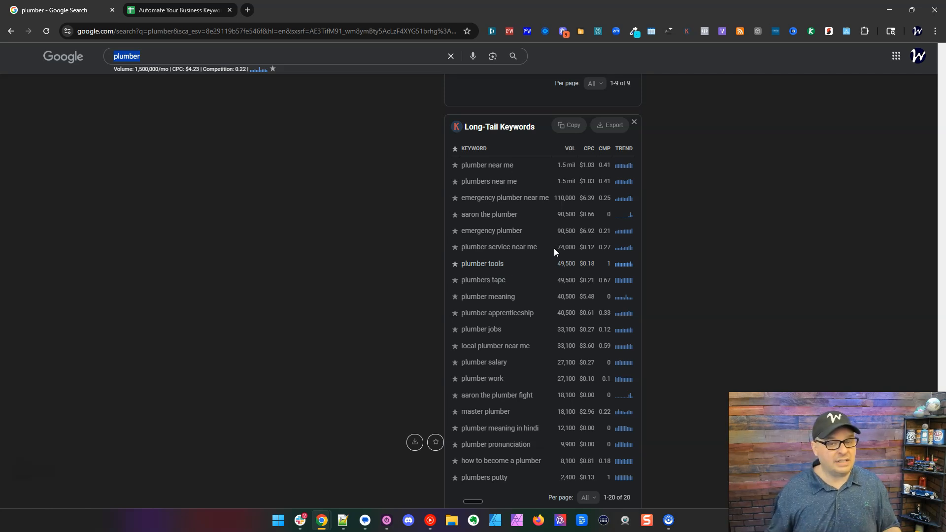
Copy the 'plumber' People Also Search For keyword table and switch to the keyword research spreadsheet.
{"action": "scroll", "coordinate": [729, 249], "scroll_direction": "up", "scroll_amount": 10}
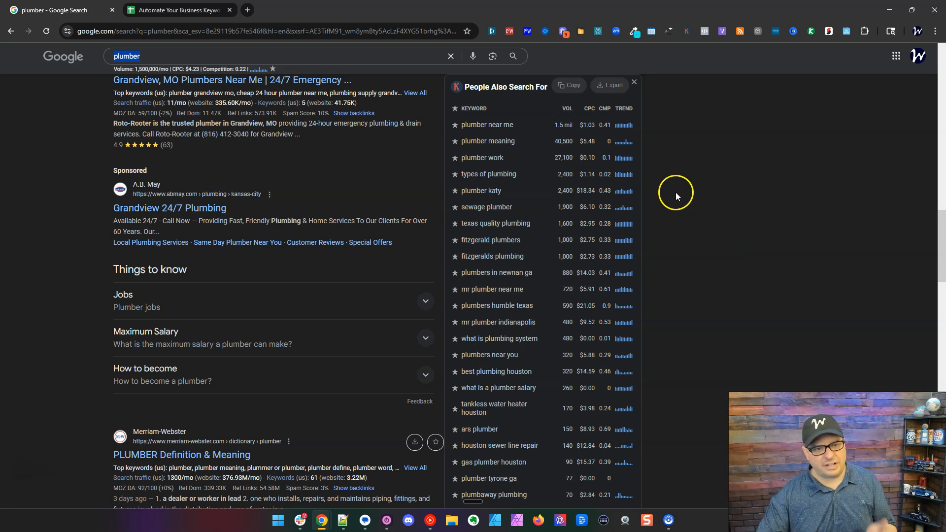
{"action": "left_click", "coordinate": [564, 90]}
{"action": "left_click", "coordinate": [612, 89]}
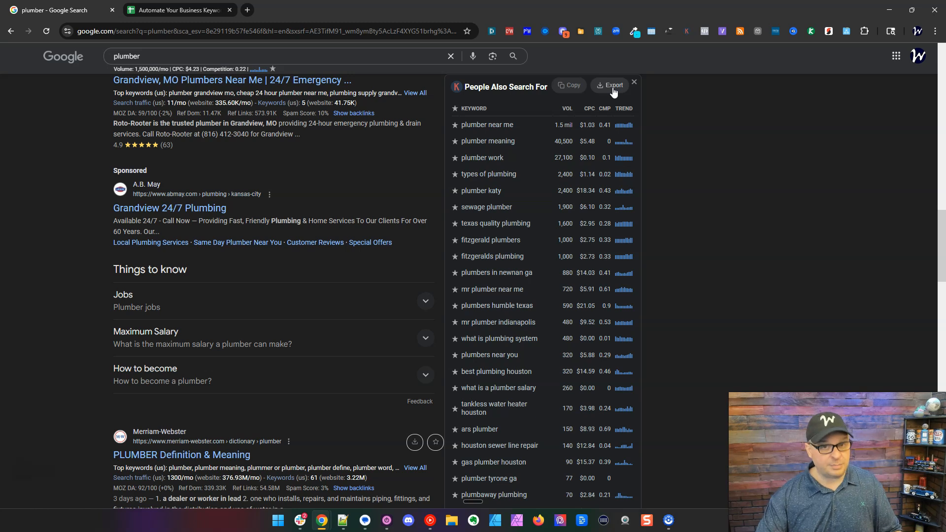
{"action": "left_click", "coordinate": [212, 12]}
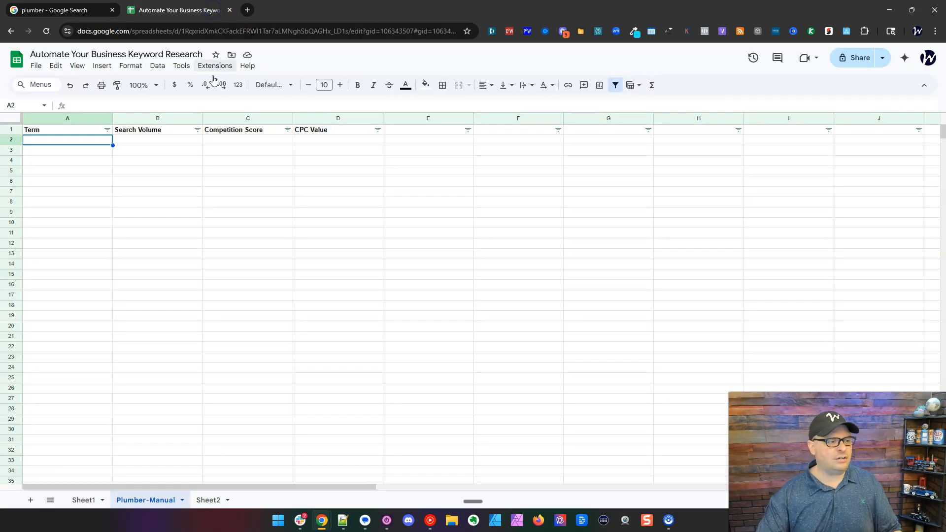
Paste the keyword data into A2 of Plumber-Manual, check the May 2024 column and select row 2.
{"action": "key", "text": "ctrl+v"}
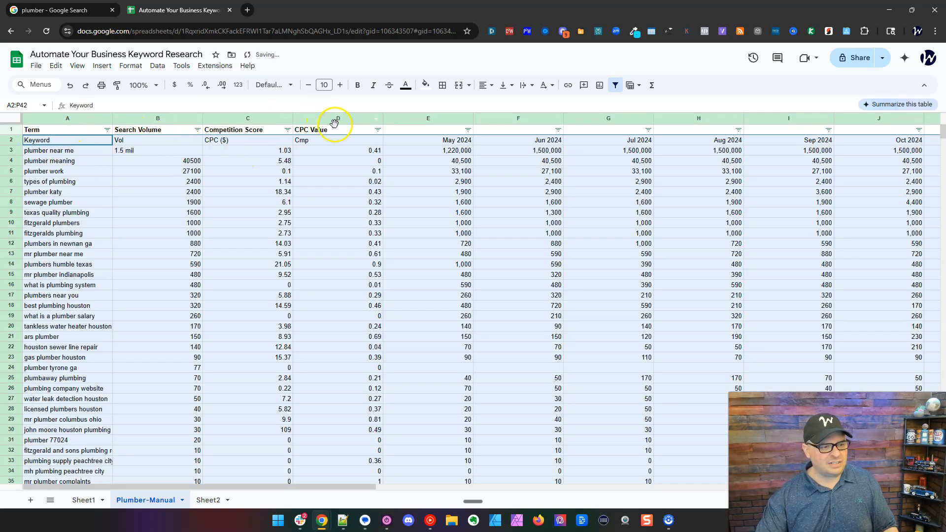
{"action": "left_click", "coordinate": [422, 143]}
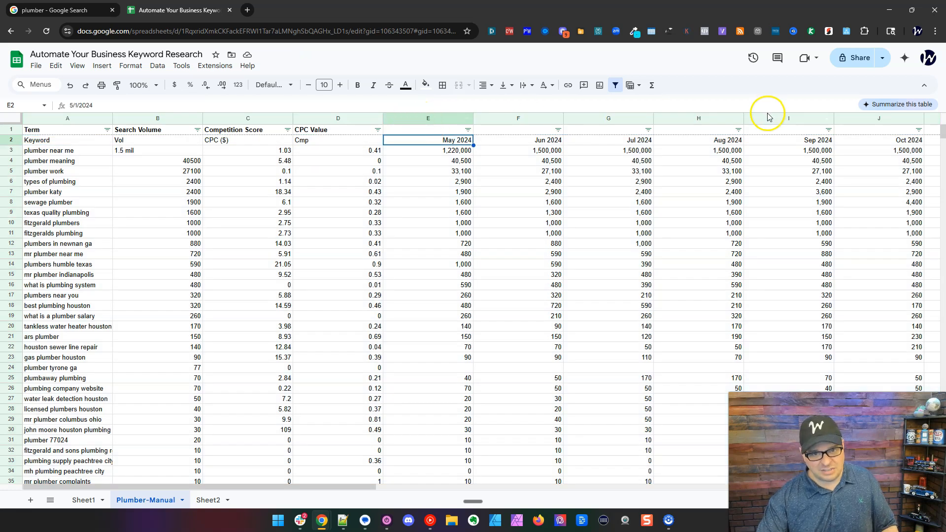
{"action": "left_click", "coordinate": [11, 139]}
Delete the duplicate Keyword header row and review the volume numbers in column B.
{"action": "right_click", "coordinate": [11, 139]}
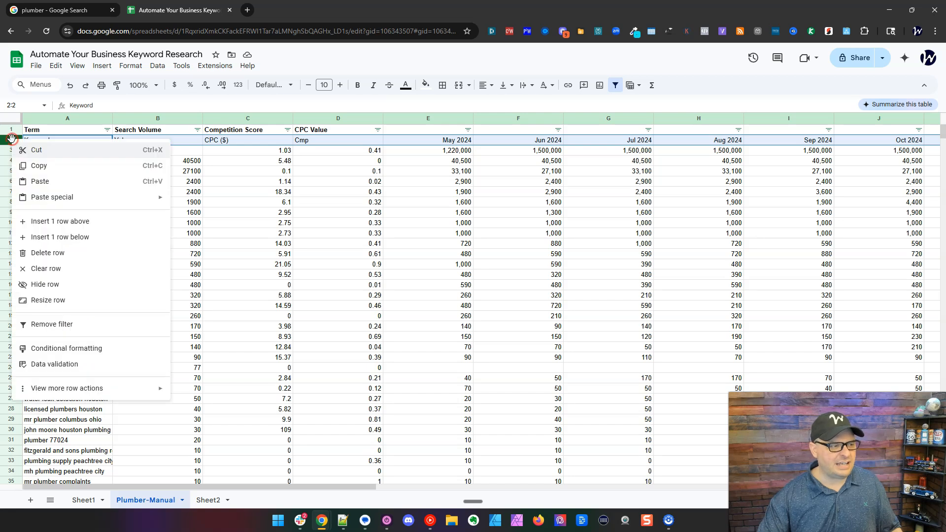
{"action": "left_click", "coordinate": [48, 253]}
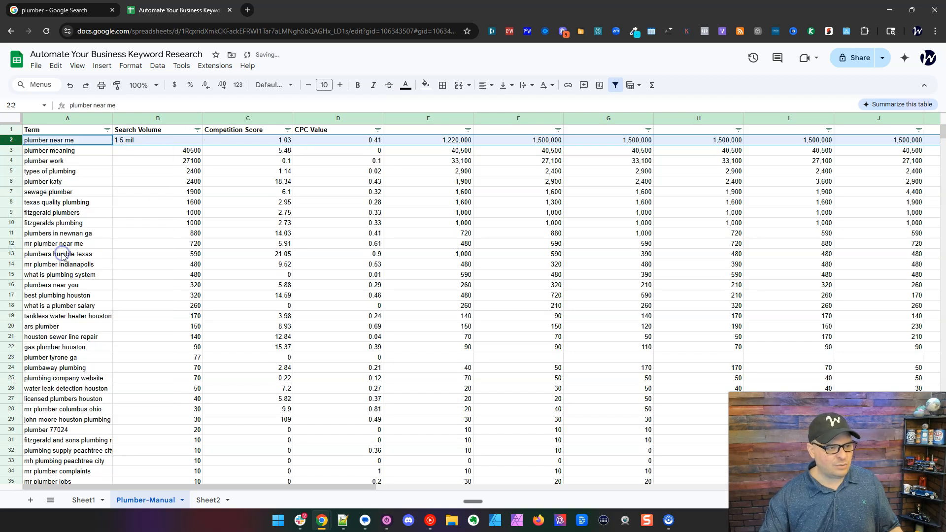
{"action": "left_click", "coordinate": [166, 141]}
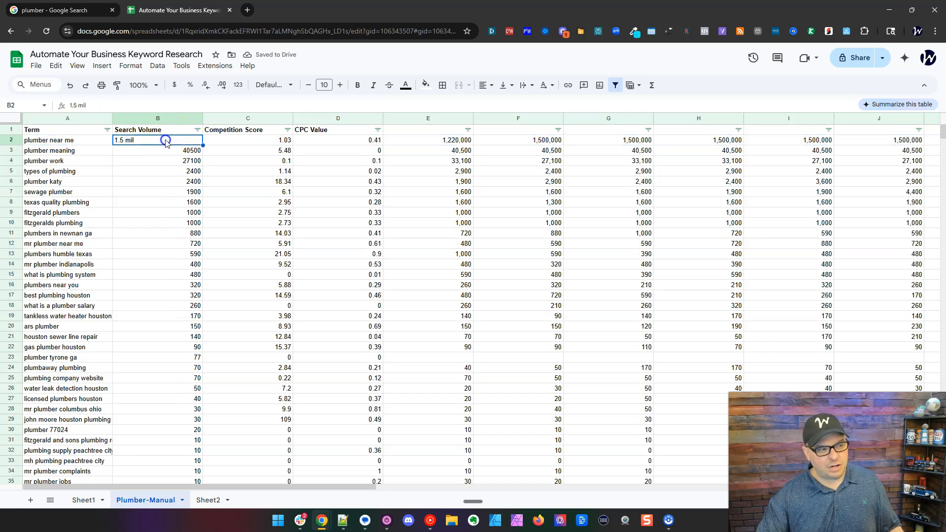
{"action": "left_click_drag", "start_coordinate": [178, 152], "coordinate": [177, 231]}
{"action": "left_click", "coordinate": [179, 141]}
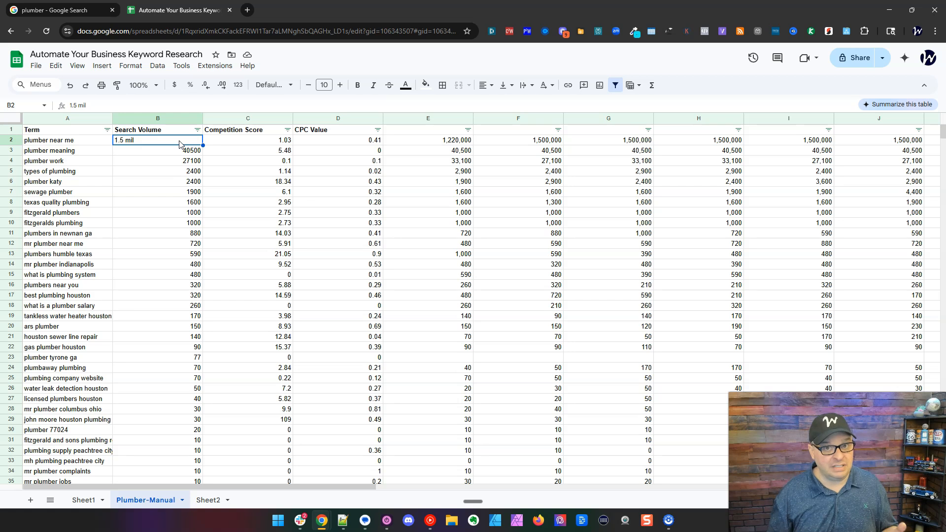
Change B2's volume from 1.5 mil to 1500000, then return to the search results.
{"action": "double_click", "coordinate": [180, 141]}
{"action": "key", "text": "BackSpace"}
{"action": "key", "text": "BackSpace"}
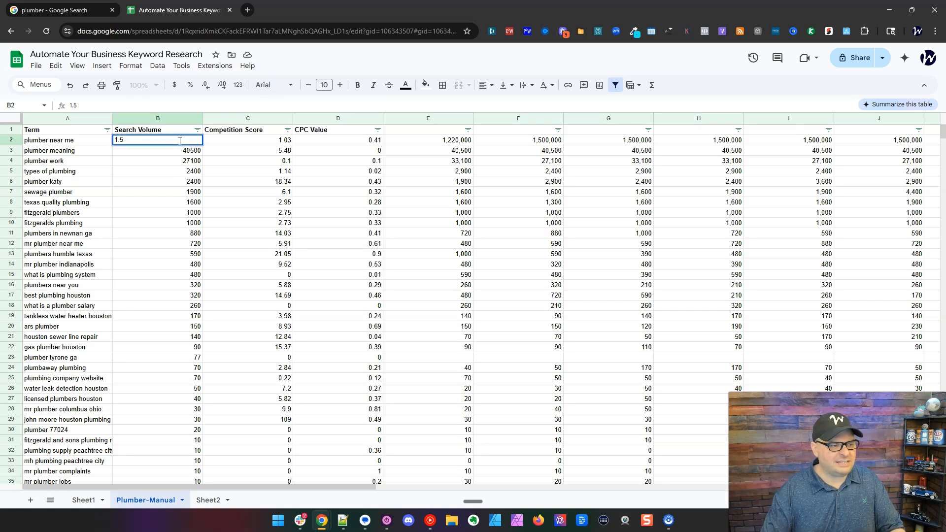
{"action": "key", "text": "BackSpace"}
{"action": "key", "text": "BackSpace"}
{"action": "type", "text": "500000"}
{"action": "key", "text": "Return"}
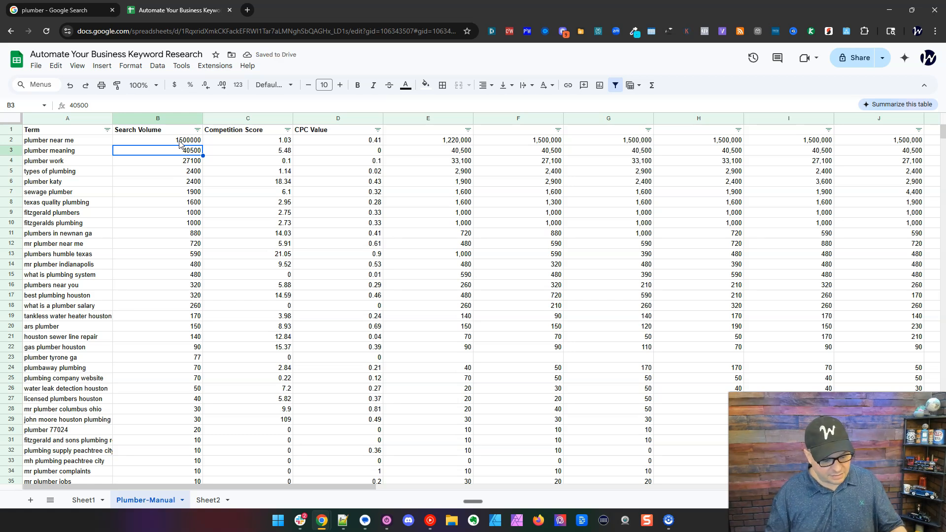
{"action": "key", "text": "ctrl+shift+Tab"}
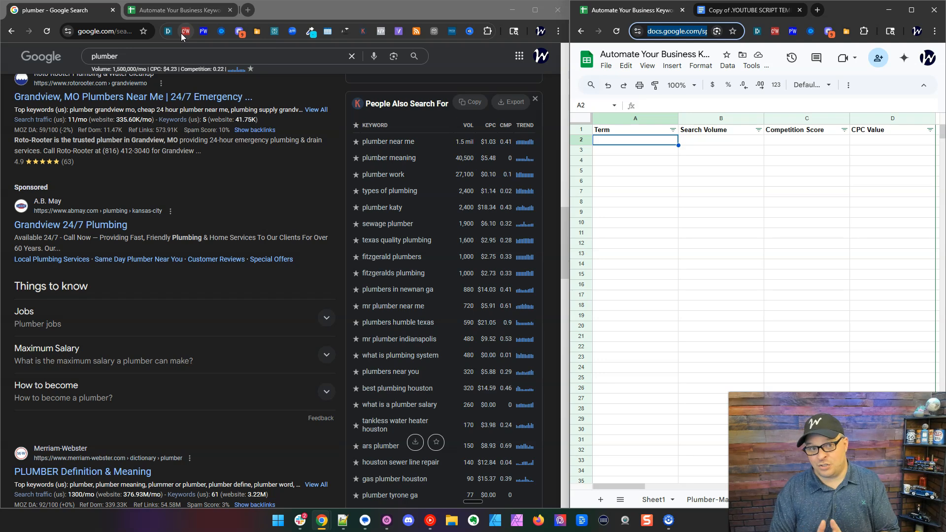
Copy the People Also Search For table, send it through Clipboard2Webhook, and verify the new sheet rows.
{"action": "left_click", "coordinate": [473, 104]}
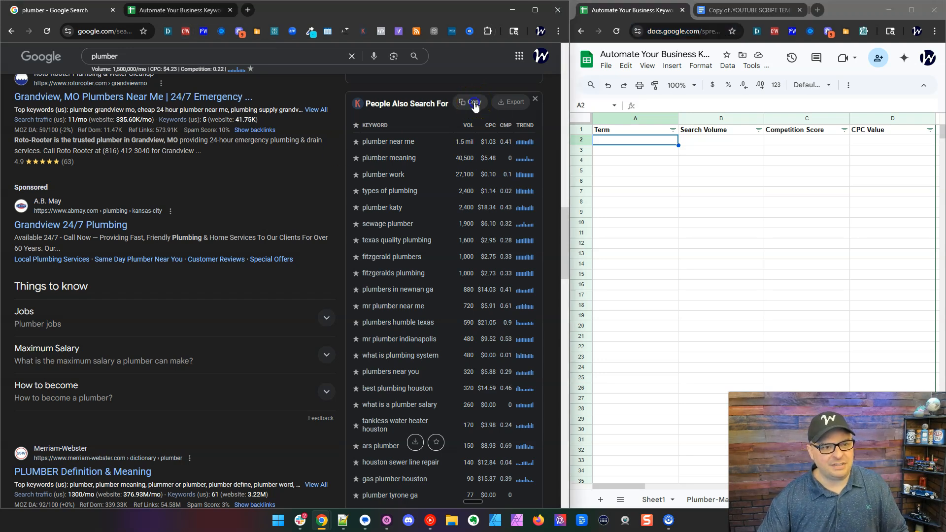
{"action": "left_click", "coordinate": [185, 32]}
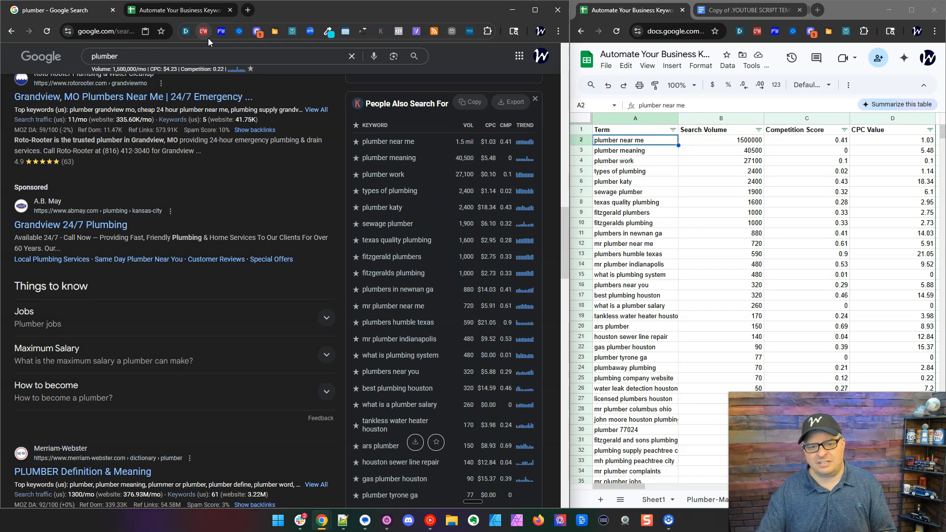
{"action": "left_click", "coordinate": [713, 142]}
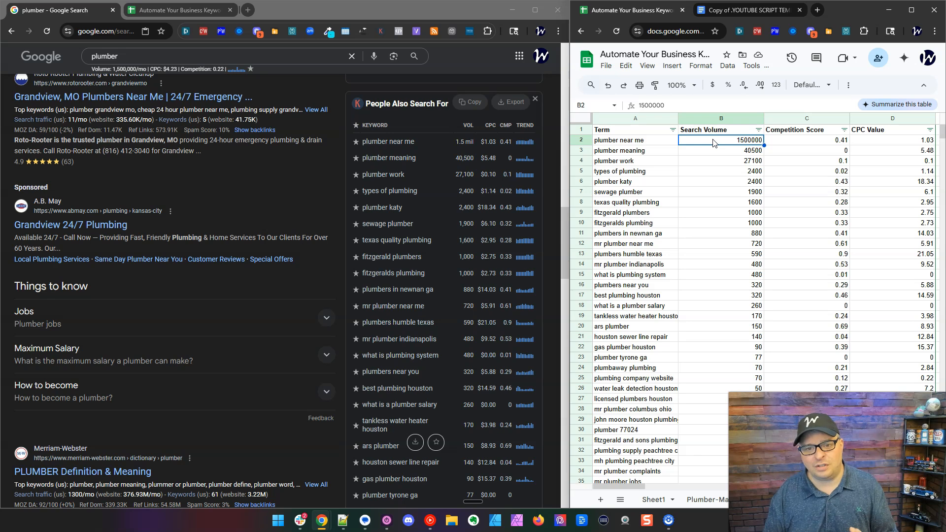
{"action": "key", "text": "Right"}
{"action": "key", "text": "Right"}
{"action": "key", "text": "Right"}
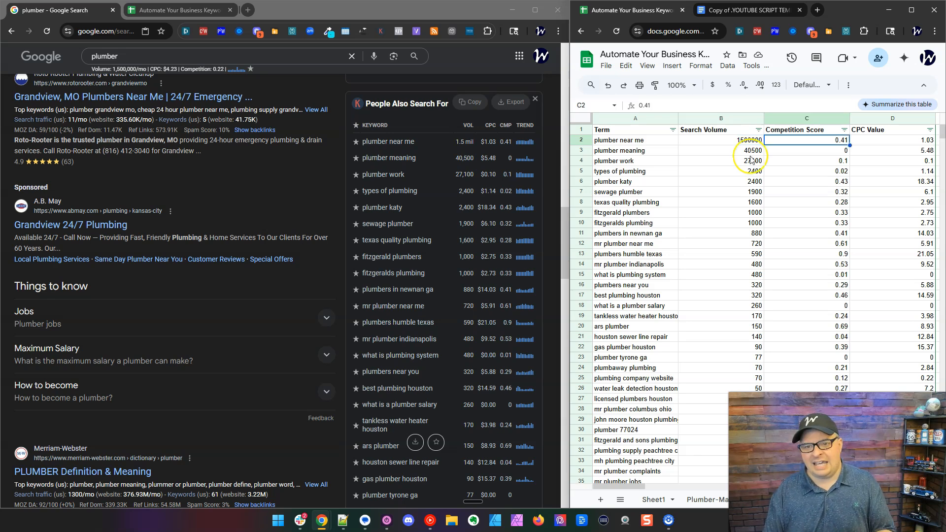
{"action": "key", "text": "Left"}
{"action": "key", "text": "Left"}
{"action": "key", "text": "Left"}
{"action": "key", "text": "Left"}
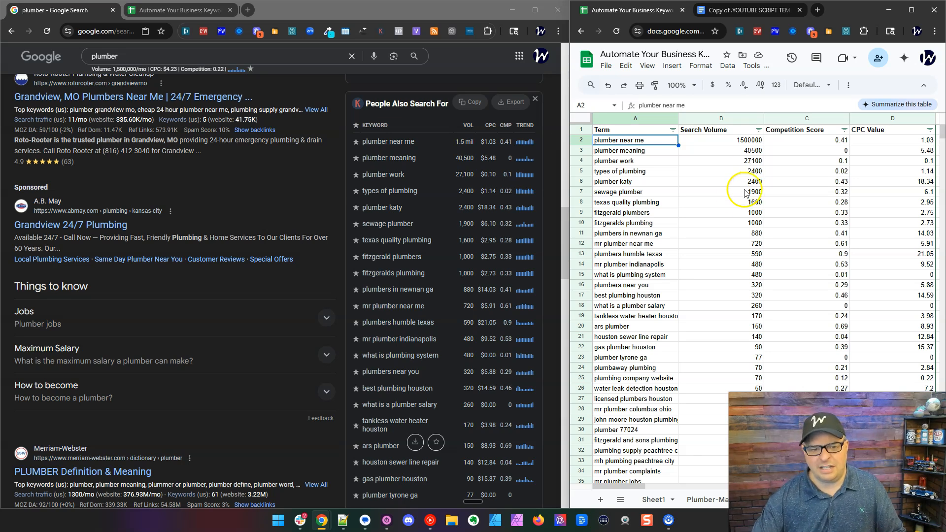
Copy and send the Topical, Related and Long-Tail keyword lists, filling the sheet to row 81.
{"action": "scroll", "coordinate": [719, 202], "scroll_direction": "down", "scroll_amount": 5}
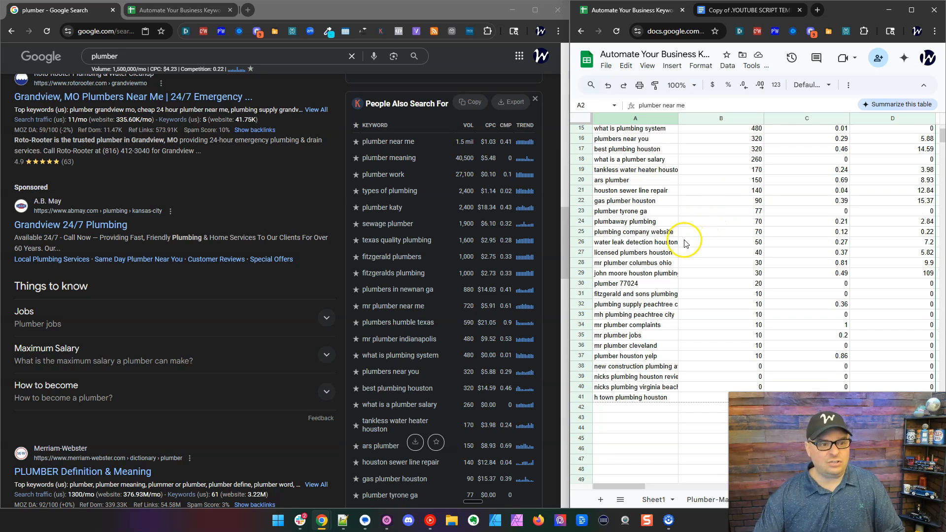
{"action": "scroll", "coordinate": [452, 197], "scroll_direction": "down", "scroll_amount": 8}
{"action": "scroll", "coordinate": [452, 199], "scroll_direction": "down", "scroll_amount": 7}
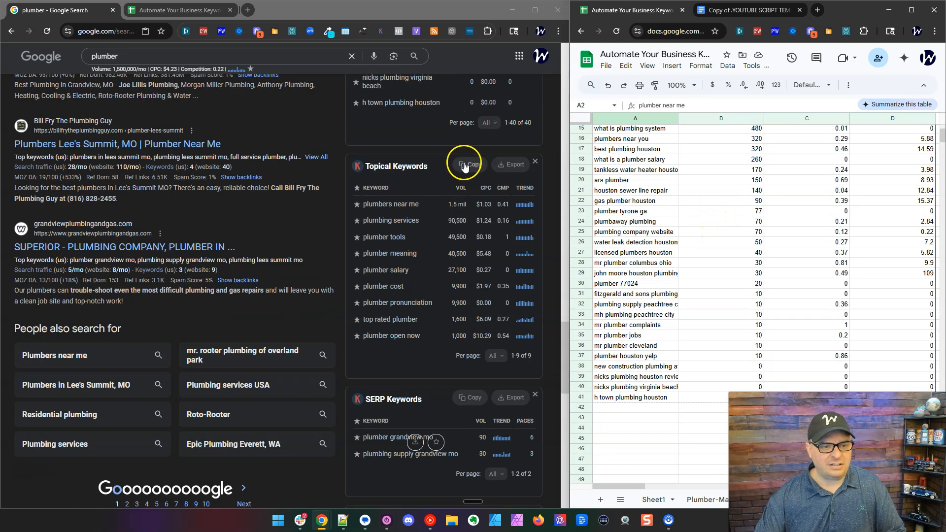
{"action": "left_click", "coordinate": [463, 158]}
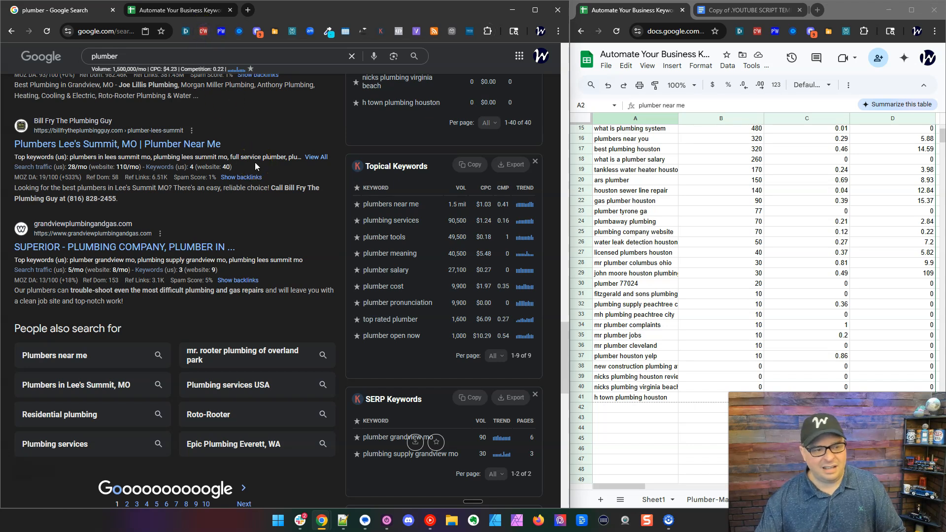
{"action": "scroll", "coordinate": [437, 205], "scroll_direction": "down", "scroll_amount": 4}
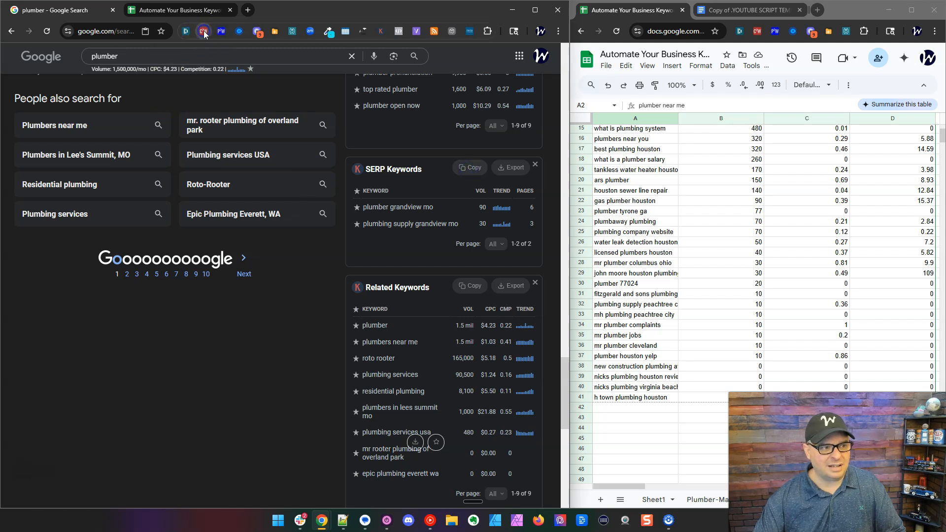
{"action": "scroll", "coordinate": [417, 293], "scroll_direction": "down", "scroll_amount": 3}
{"action": "left_click", "coordinate": [468, 122]}
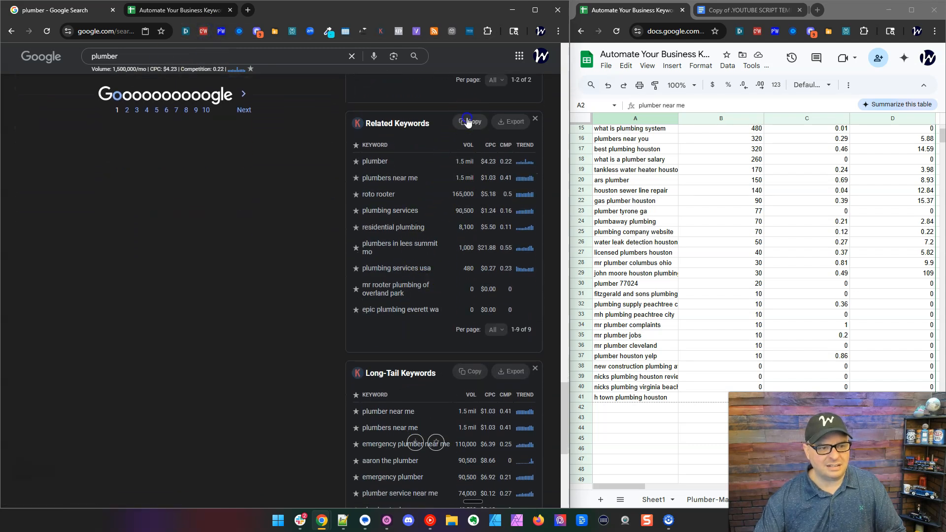
{"action": "scroll", "coordinate": [391, 239], "scroll_direction": "down", "scroll_amount": 3}
{"action": "scroll", "coordinate": [391, 243], "scroll_direction": "down", "scroll_amount": 2}
{"action": "left_click", "coordinate": [450, 114]}
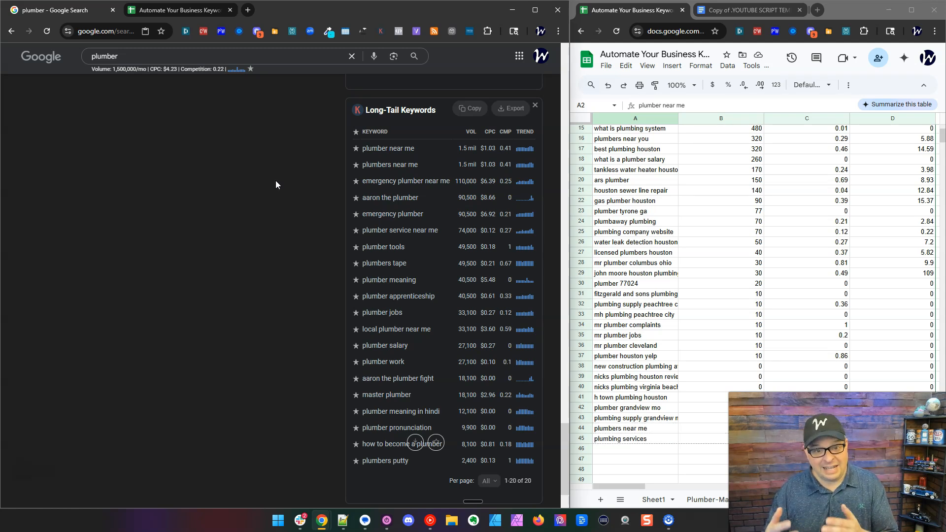
{"action": "scroll", "coordinate": [655, 298], "scroll_direction": "down", "scroll_amount": 8}
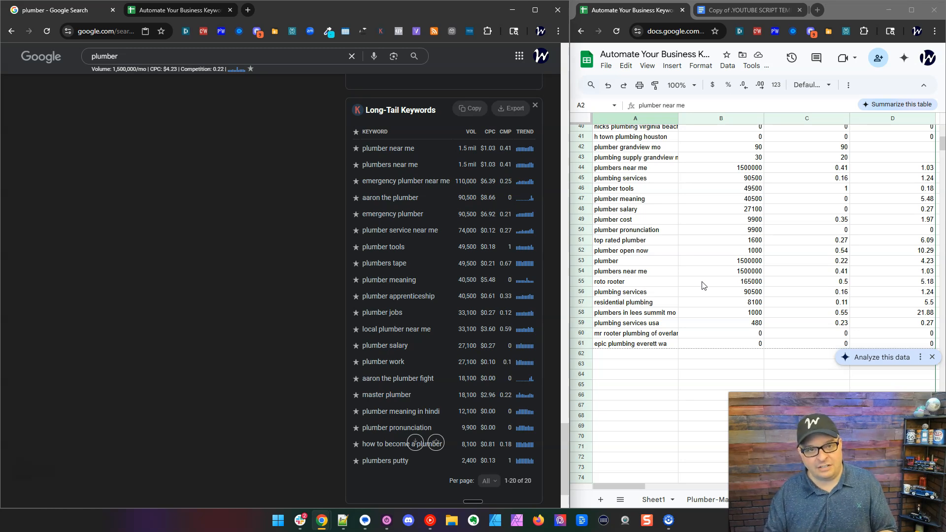
{"action": "scroll", "coordinate": [728, 239], "scroll_direction": "down", "scroll_amount": 5}
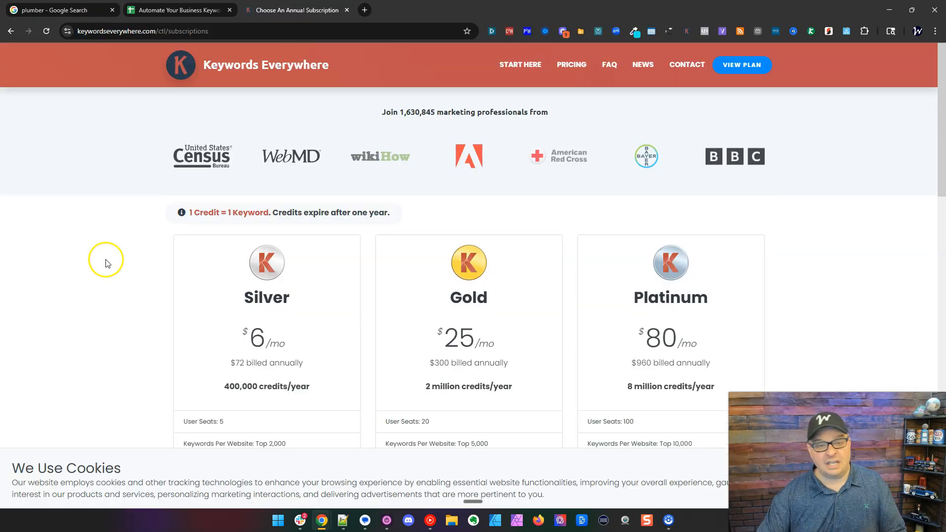
Open the Keywords Everywhere plans page and highlight the Bronze plan's $27 billed-annually price.
{"action": "scroll", "coordinate": [106, 255], "scroll_direction": "down", "scroll_amount": 2}
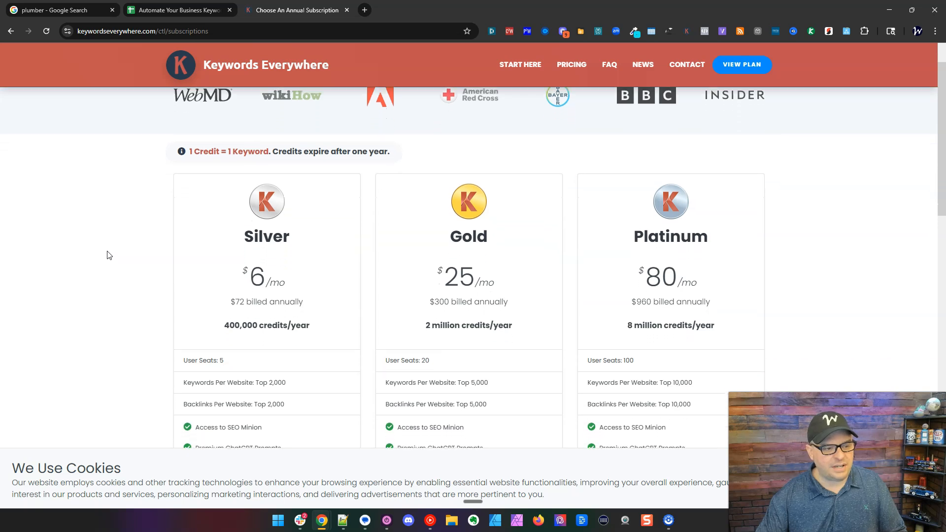
{"action": "left_click", "coordinate": [100, 252]}
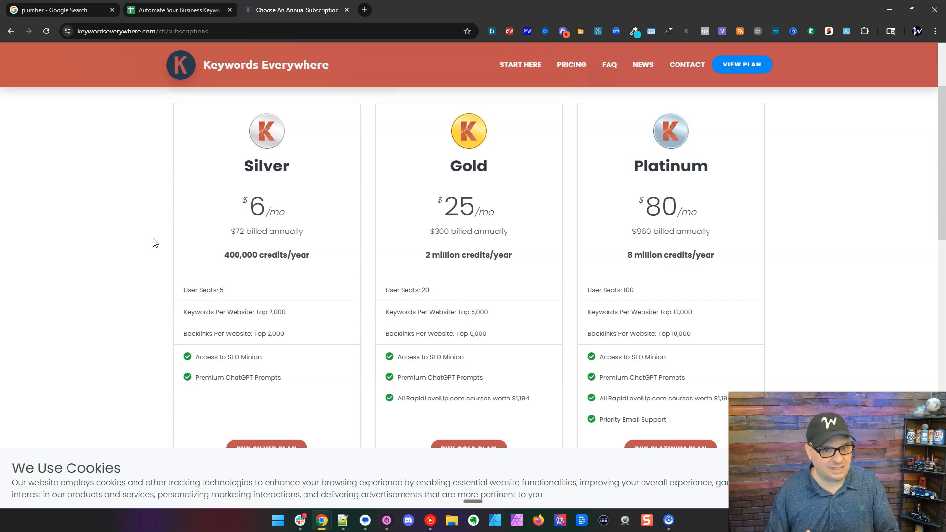
{"action": "scroll", "coordinate": [165, 214], "scroll_direction": "down", "scroll_amount": 1}
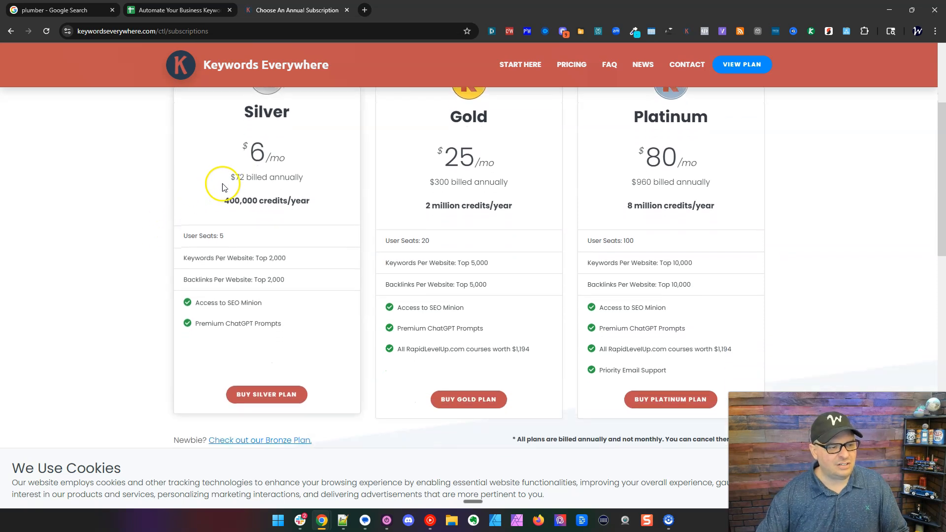
{"action": "scroll", "coordinate": [244, 169], "scroll_direction": "up", "scroll_amount": 1}
{"action": "left_click_drag", "start_coordinate": [224, 232], "coordinate": [257, 232]}
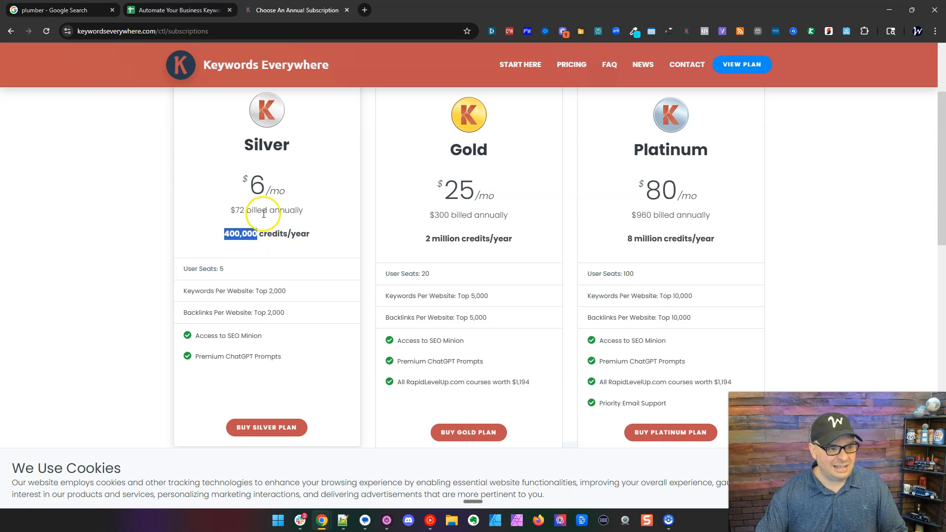
{"action": "double_click", "coordinate": [239, 209]}
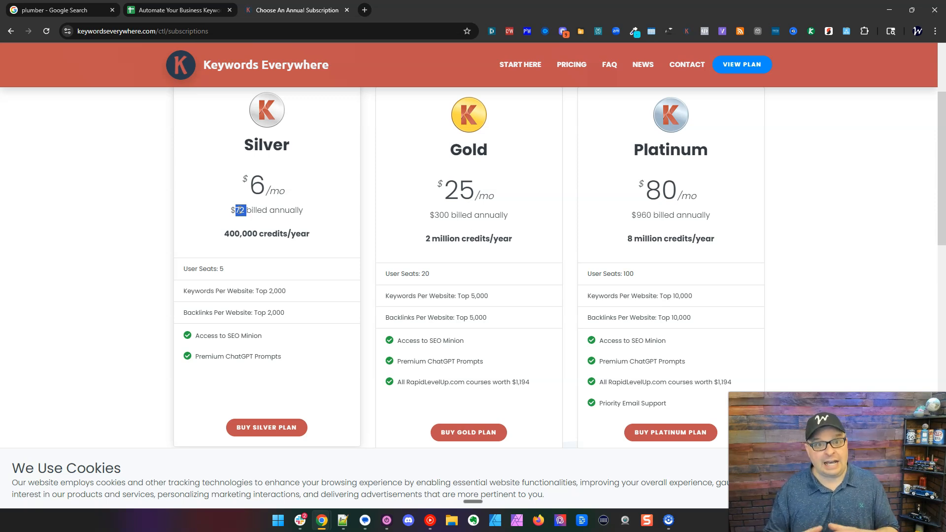
{"action": "scroll", "coordinate": [101, 243], "scroll_direction": "down", "scroll_amount": 5}
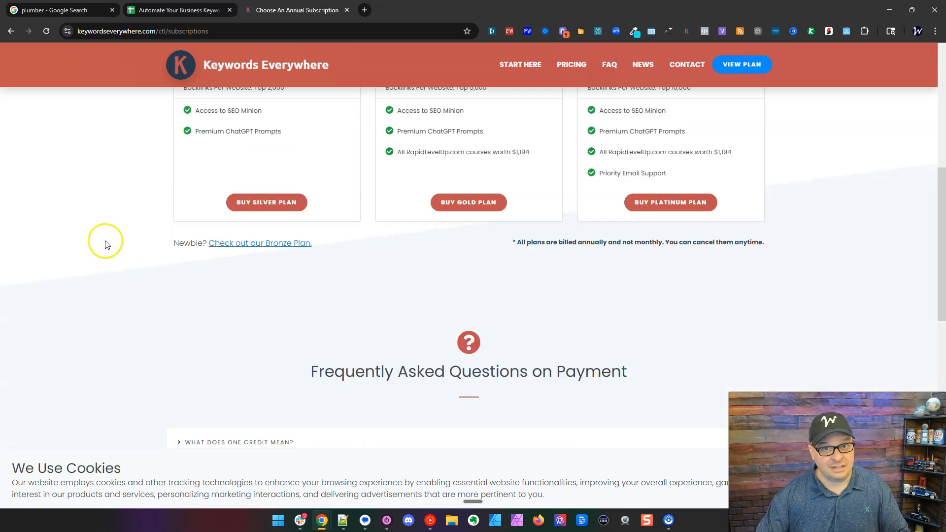
{"action": "left_click", "coordinate": [286, 245]}
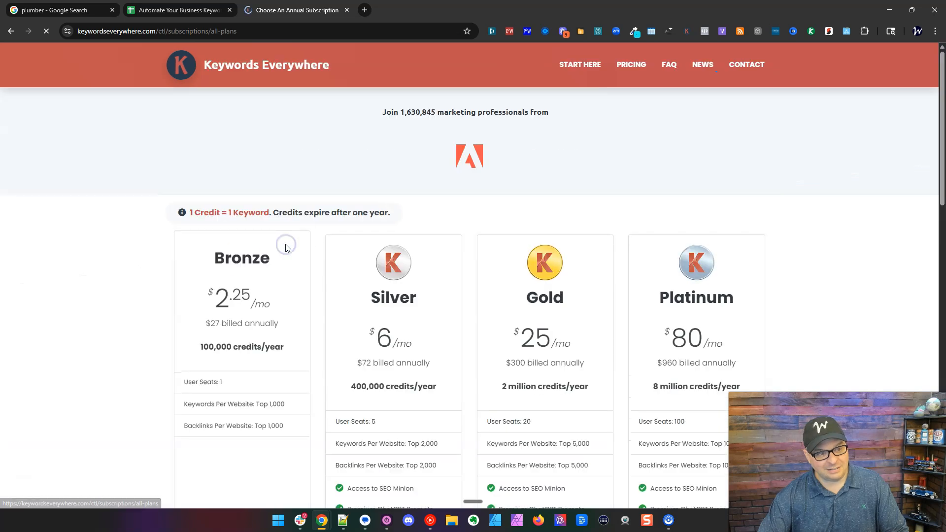
{"action": "scroll", "coordinate": [152, 267], "scroll_direction": "down", "scroll_amount": 2}
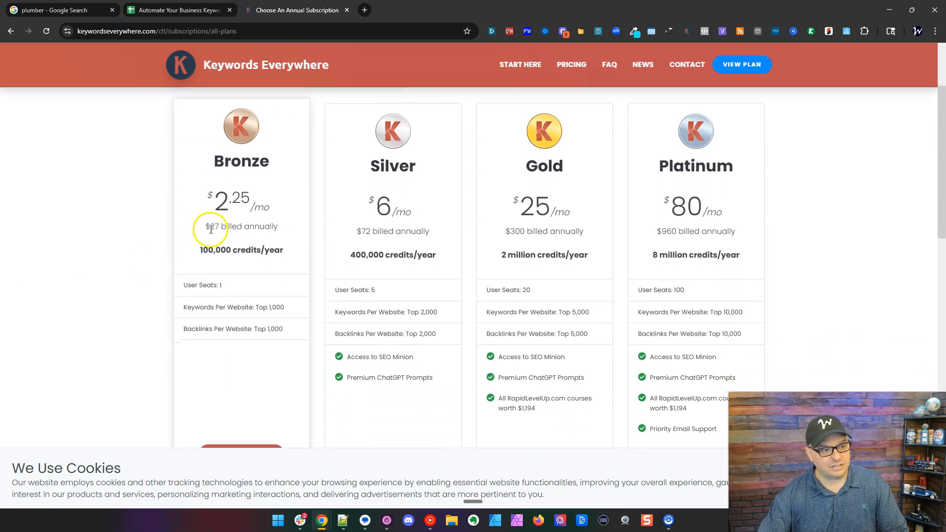
{"action": "double_click", "coordinate": [213, 226]}
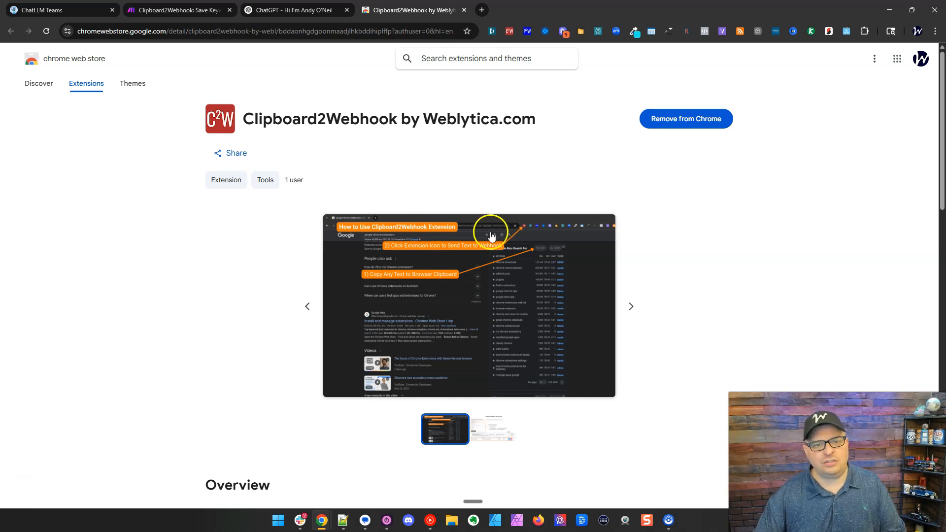
Pin Clipboard2Webhook to the Chrome toolbar and move its icon left among the pinned extensions.
{"action": "left_click", "coordinate": [677, 123]}
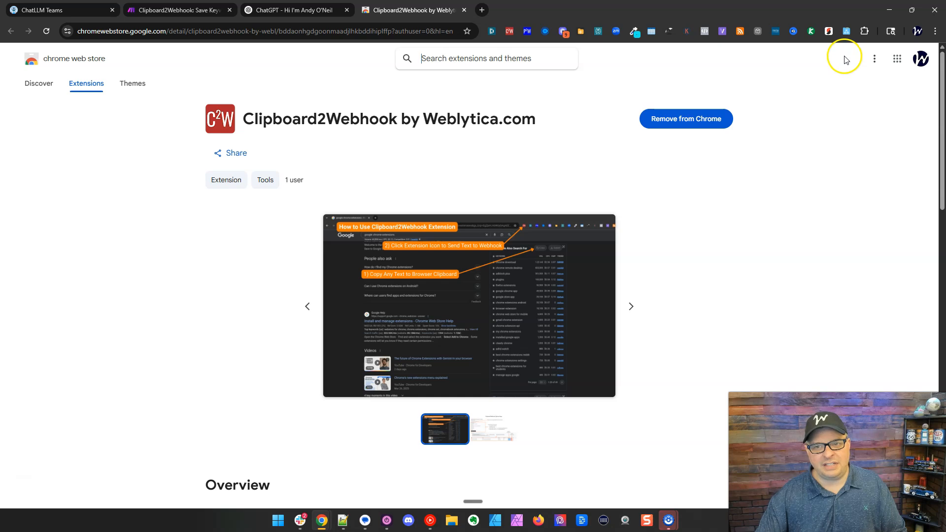
{"action": "left_click", "coordinate": [864, 31]}
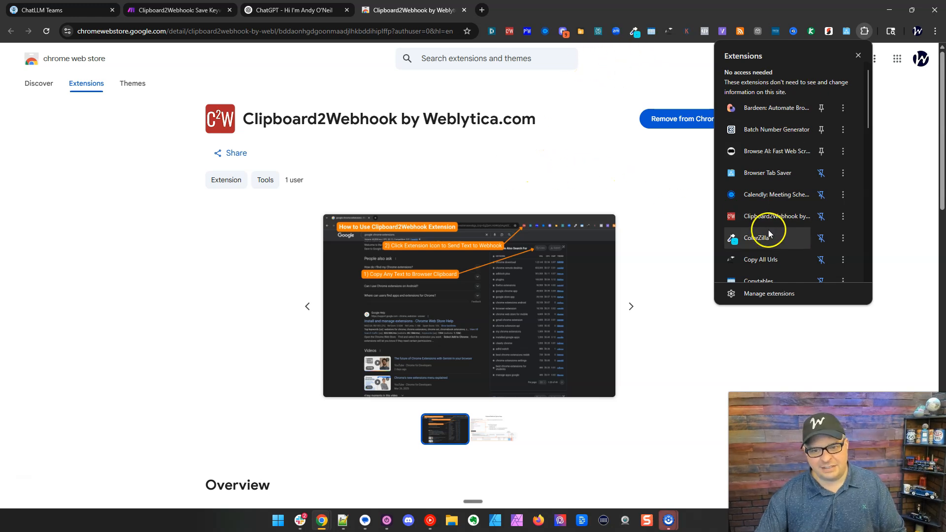
{"action": "left_click", "coordinate": [820, 216]}
{"action": "left_click", "coordinate": [820, 216]}
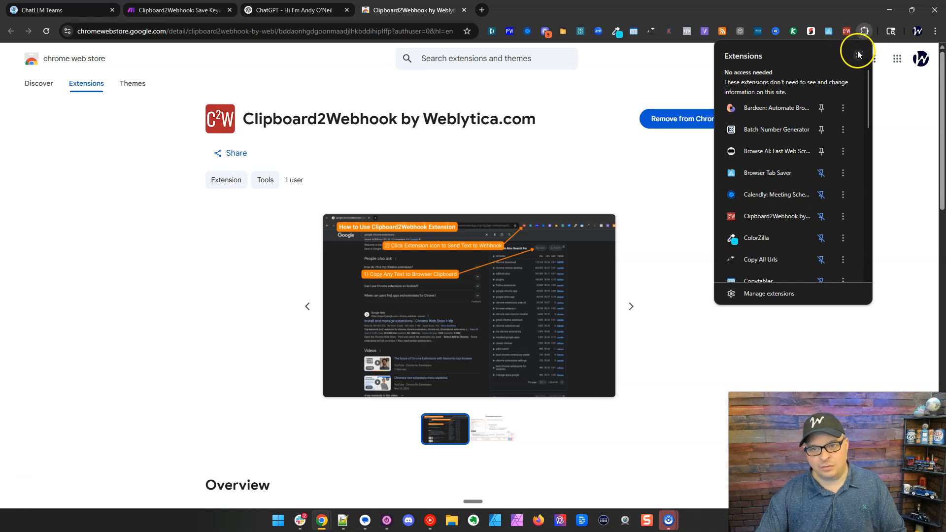
{"action": "left_click", "coordinate": [839, 8]}
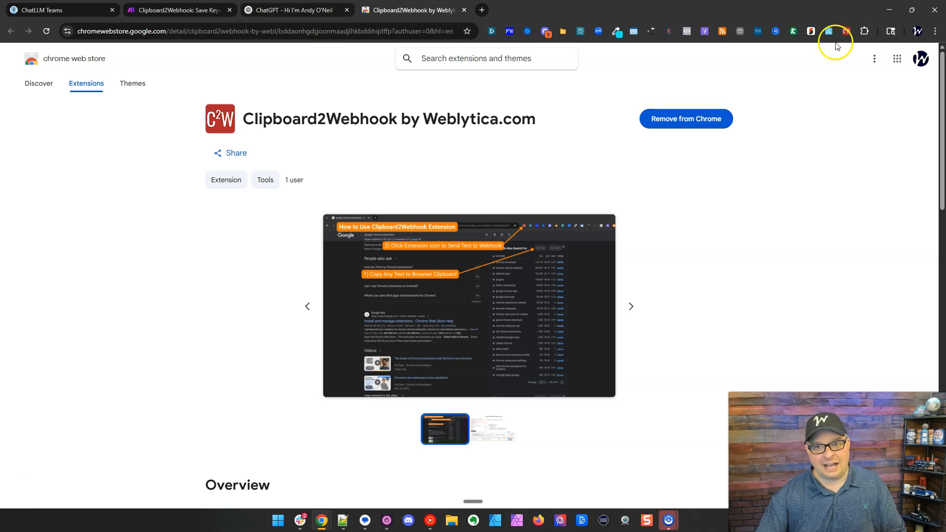
{"action": "left_click_drag", "start_coordinate": [845, 31], "coordinate": [564, 36]}
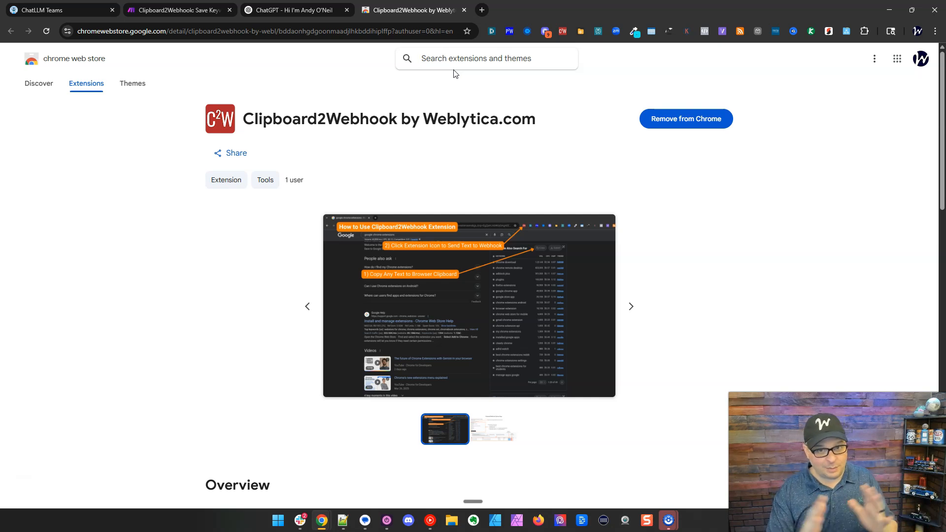
{"action": "left_click", "coordinate": [408, 63]}
{"action": "left_click_drag", "start_coordinate": [562, 31], "coordinate": [523, 38]}
Open Clipboard2Webhook options, select the Plumbing Keywords connection, and copy Make's webhook address.
{"action": "right_click", "coordinate": [528, 32]}
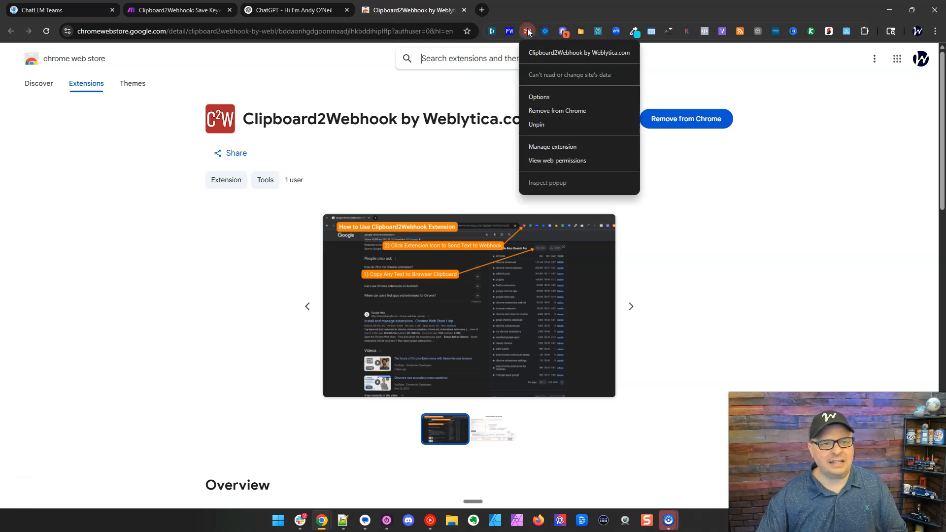
{"action": "left_click", "coordinate": [539, 95]}
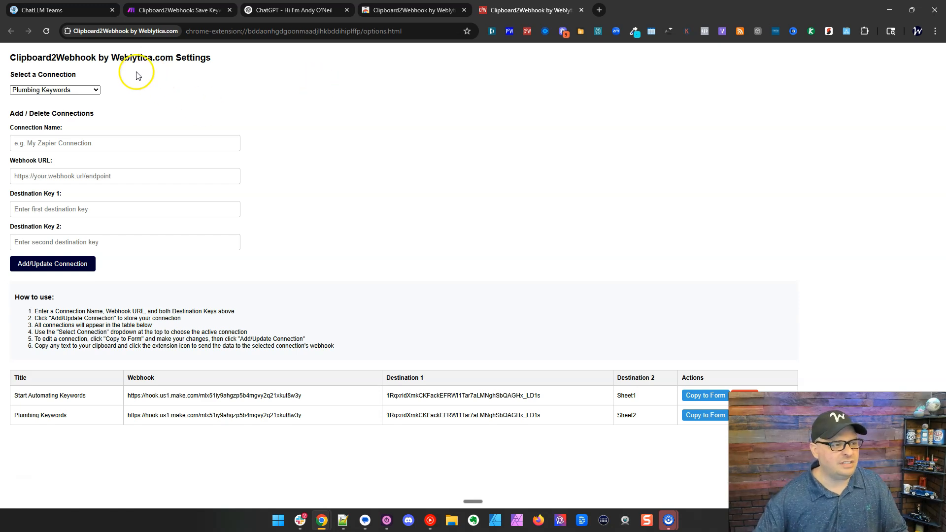
{"action": "left_click", "coordinate": [79, 91]}
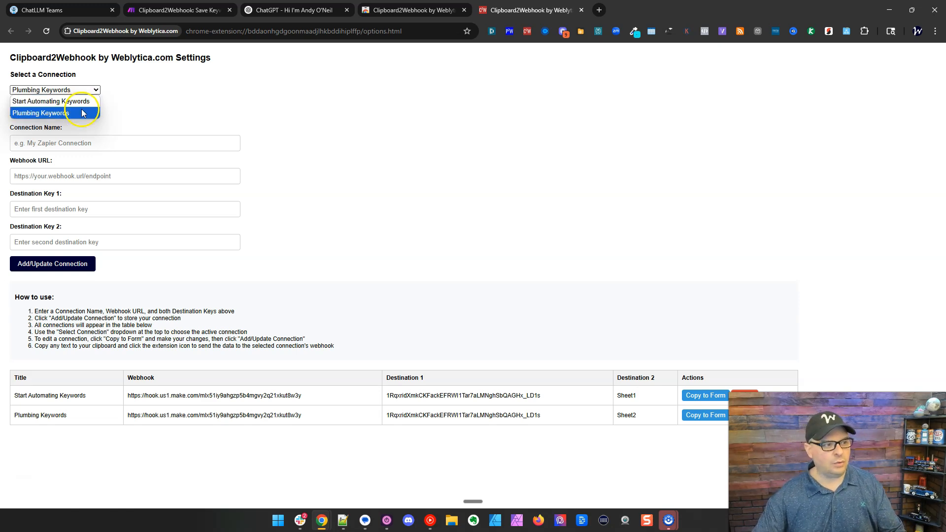
{"action": "left_click", "coordinate": [82, 111]}
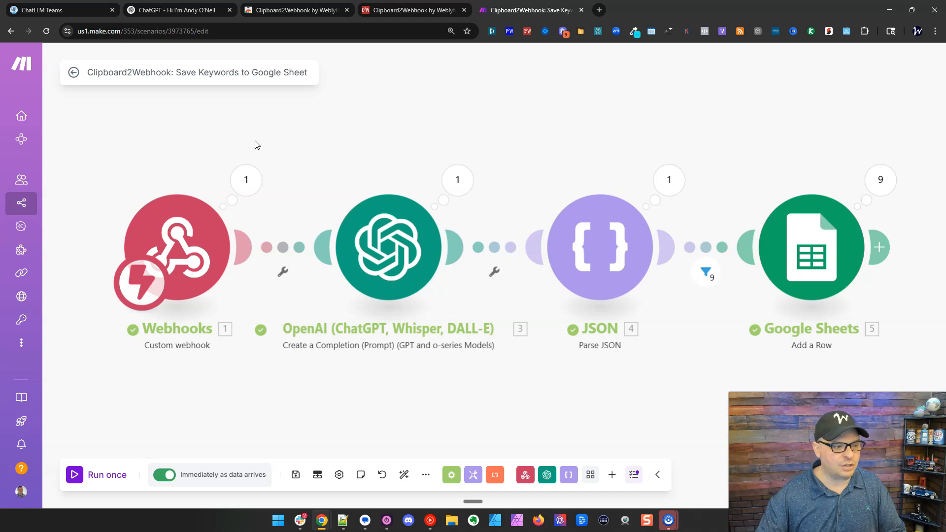
{"action": "left_click", "coordinate": [166, 222]}
{"action": "left_click", "coordinate": [402, 270]}
Delete both old connections, then enter the name Keywords Everywhere to G-Sheets and the Make webhook URL.
{"action": "left_click", "coordinate": [412, 10]}
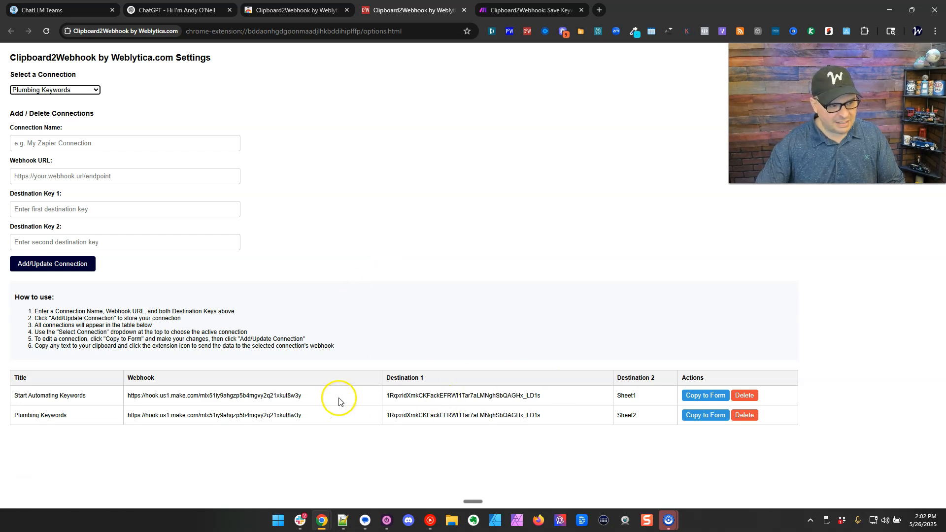
{"action": "left_click", "coordinate": [745, 397]}
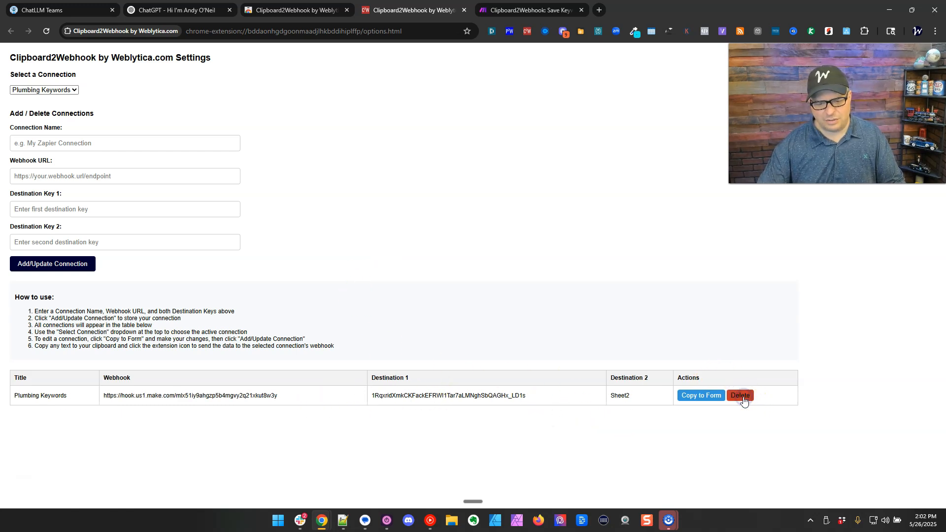
{"action": "left_click", "coordinate": [741, 397]}
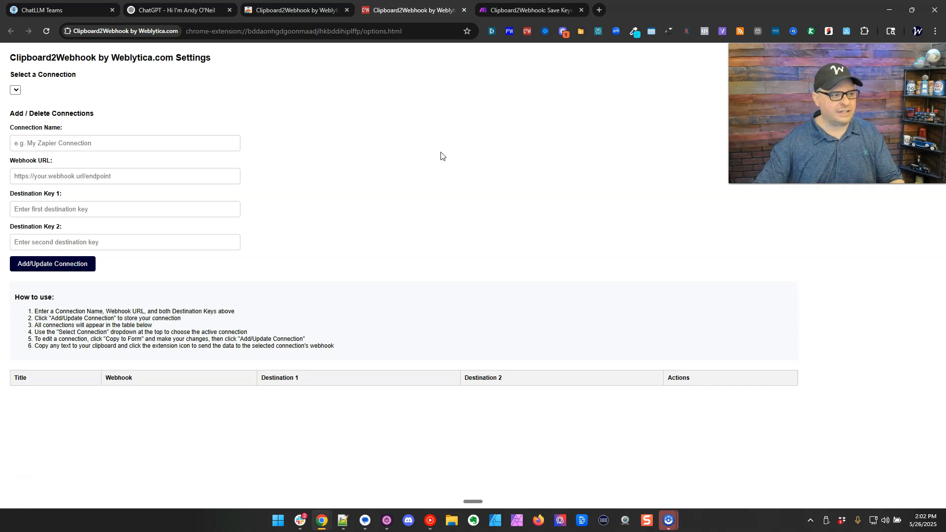
{"action": "left_click", "coordinate": [181, 142]}
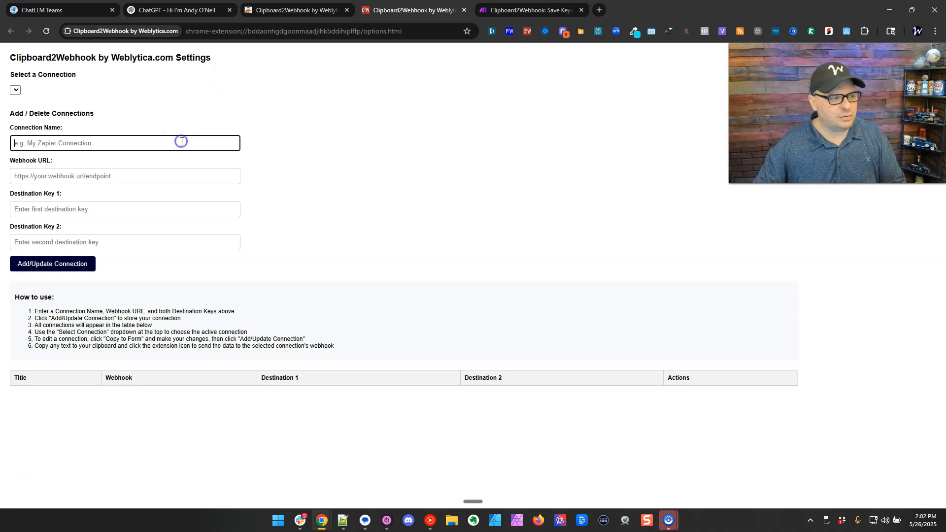
{"action": "type", "text": "Keywords Everywhere to G-Sheets"}
{"action": "left_click", "coordinate": [109, 175]}
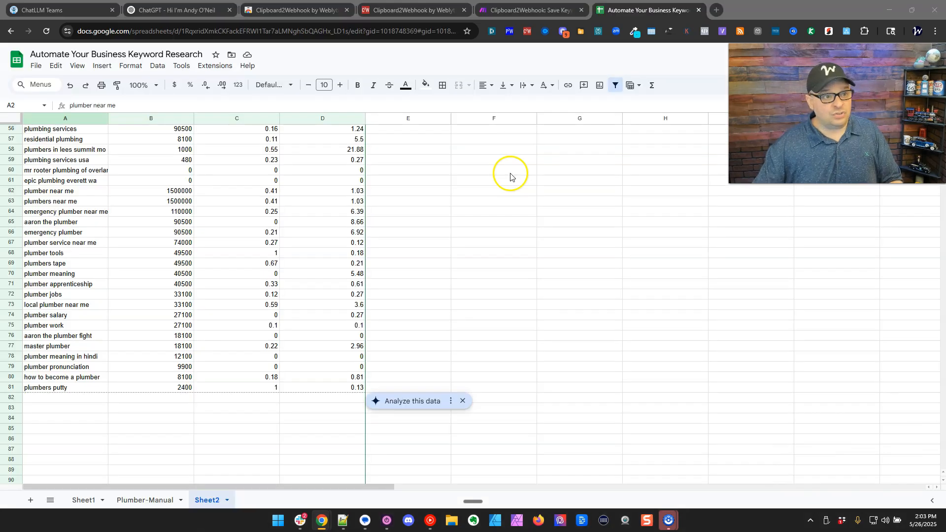
Set the spreadsheet ID as Destination Key 1 and Sheet2 as Destination Key 2, then save.
{"action": "double_click", "coordinate": [285, 32]}
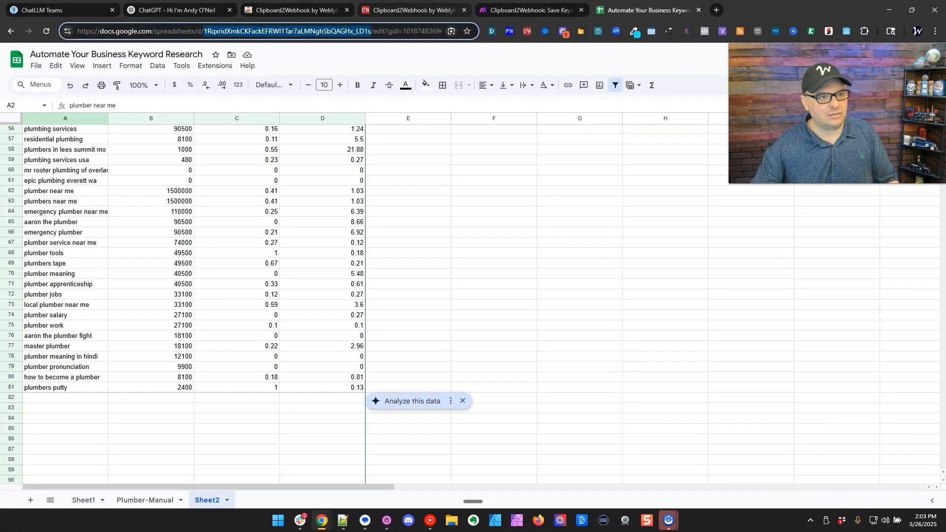
{"action": "left_click", "coordinate": [630, 16]}
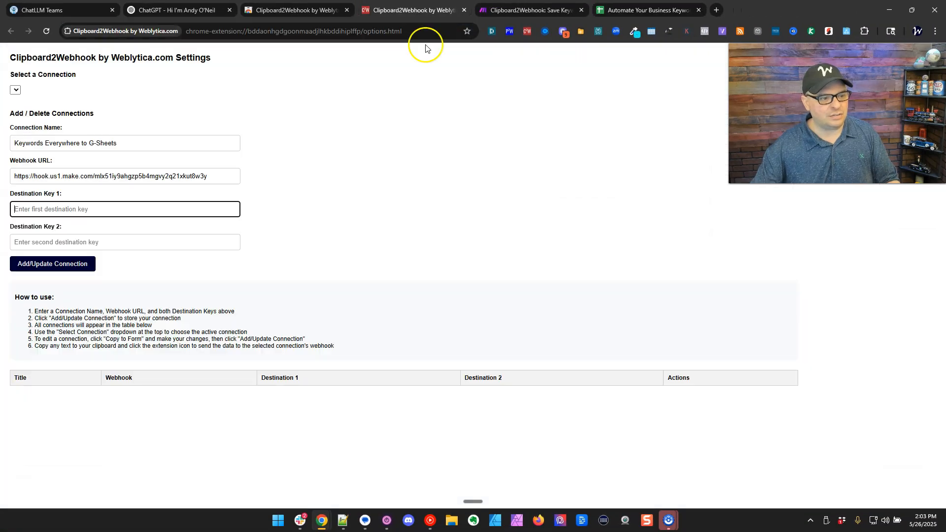
{"action": "left_click", "coordinate": [80, 210]}
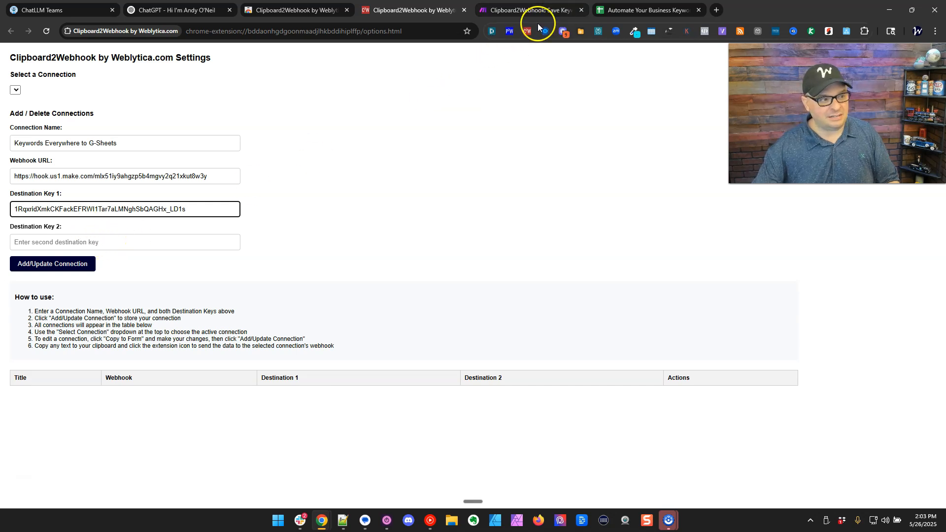
{"action": "left_click", "coordinate": [589, 13]}
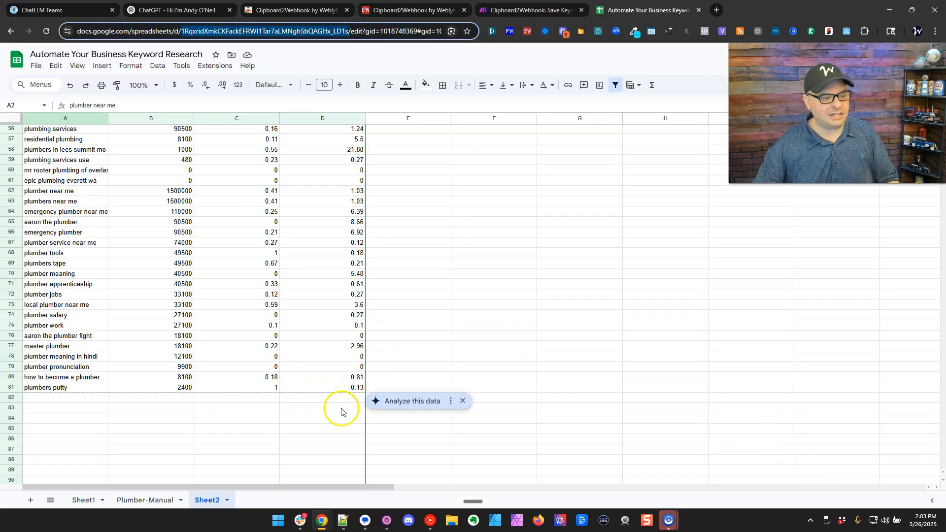
{"action": "double_click", "coordinate": [208, 501]}
{"action": "key", "text": "ctrl+c"}
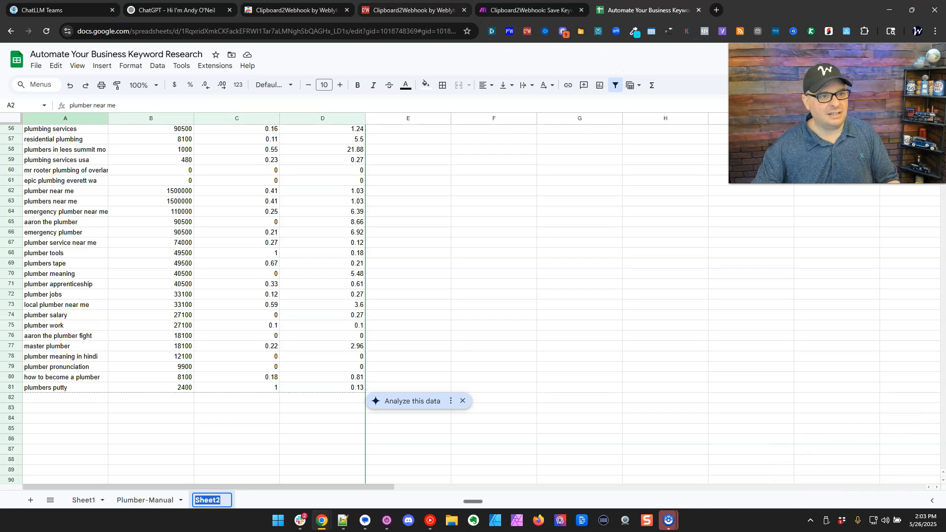
{"action": "left_click", "coordinate": [472, 19]}
{"action": "left_click", "coordinate": [114, 242]}
{"action": "key", "text": "ctrl+v"}
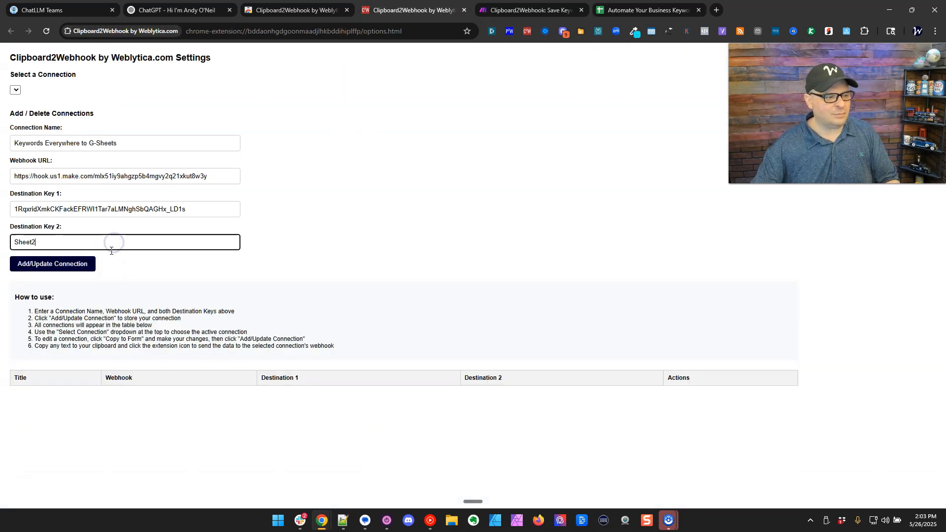
{"action": "left_click", "coordinate": [71, 268]}
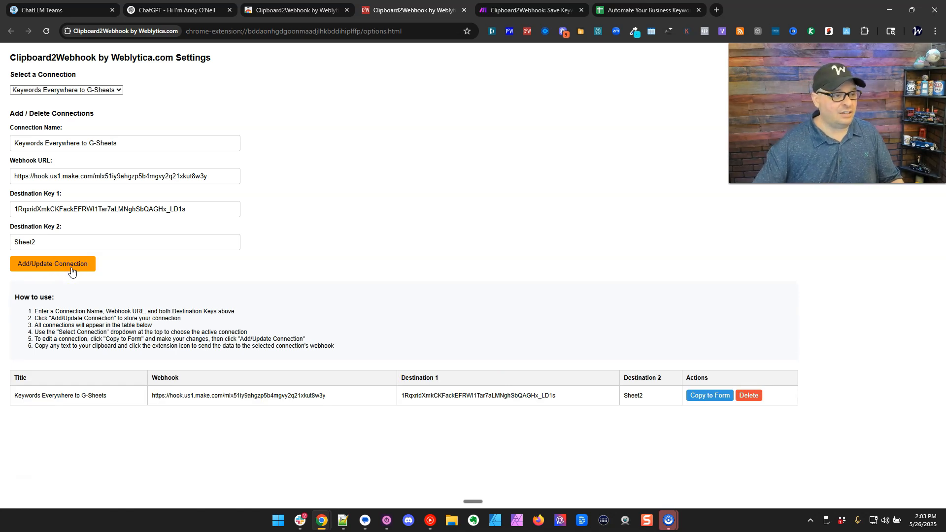
Load the Keywords Everywhere to G-Sheets connection's details back into the form.
{"action": "left_click", "coordinate": [108, 91]}
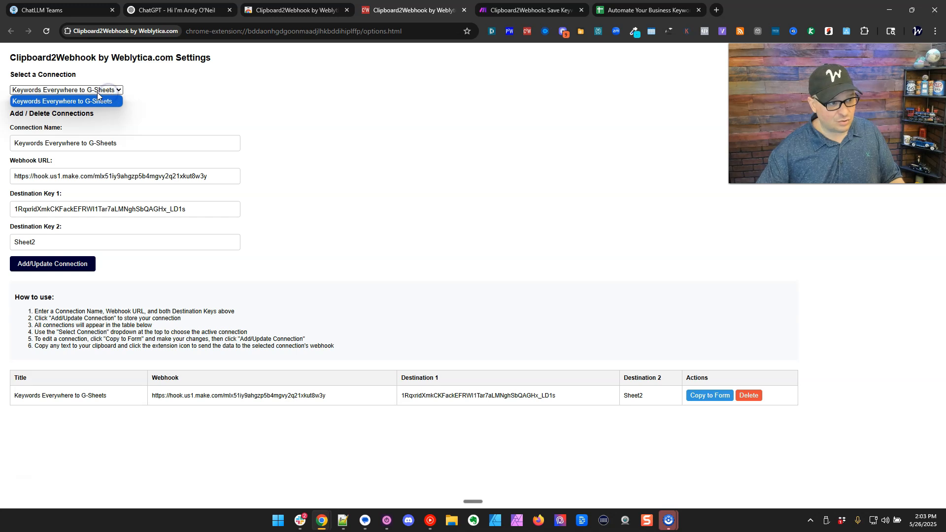
{"action": "left_click", "coordinate": [158, 99]}
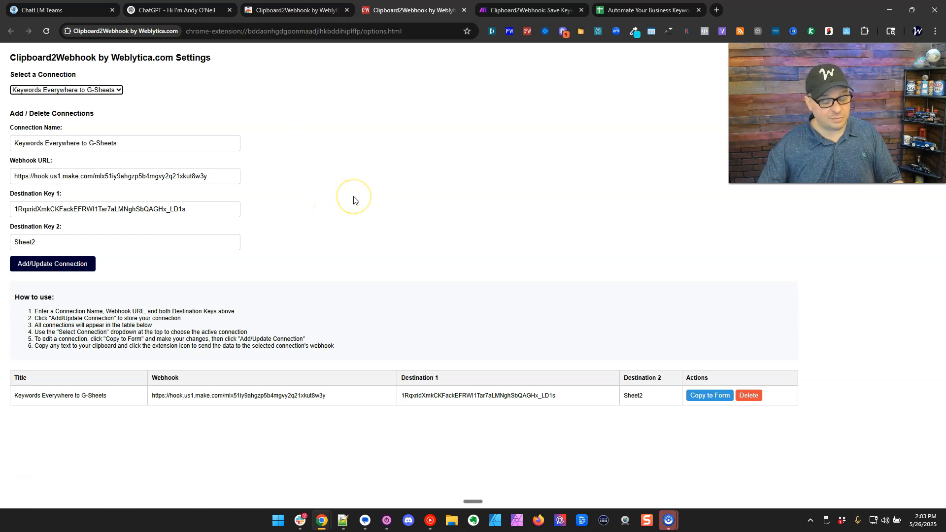
{"action": "left_click", "coordinate": [635, 10]}
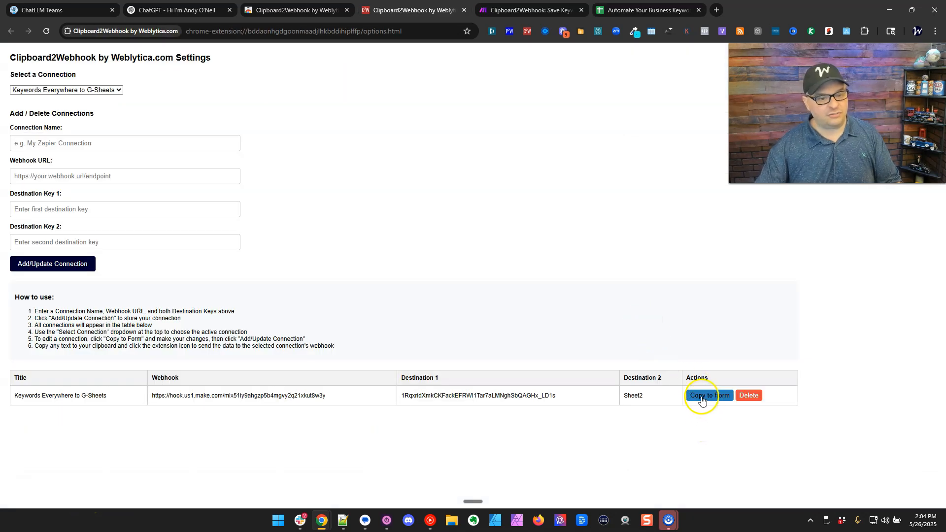
{"action": "left_click", "coordinate": [702, 399]}
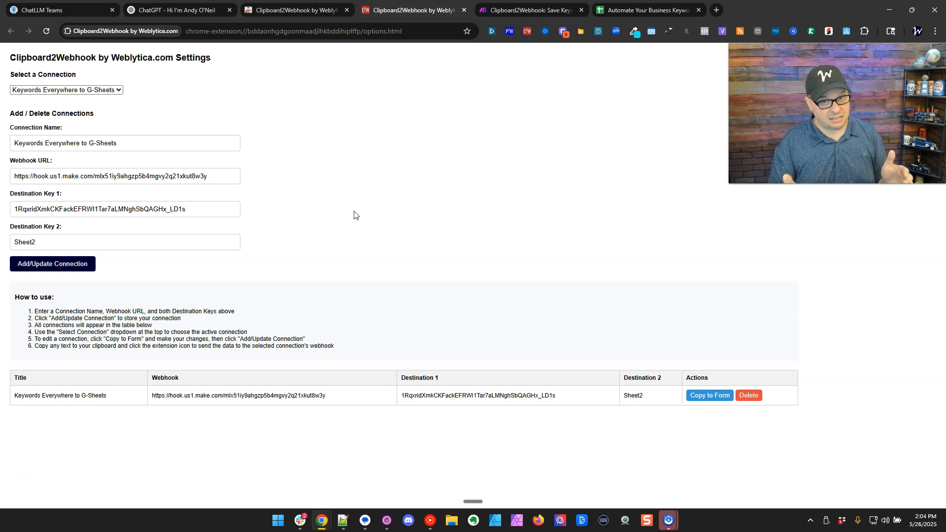
{"action": "double_click", "coordinate": [109, 142]}
{"action": "triple_click", "coordinate": [108, 142]}
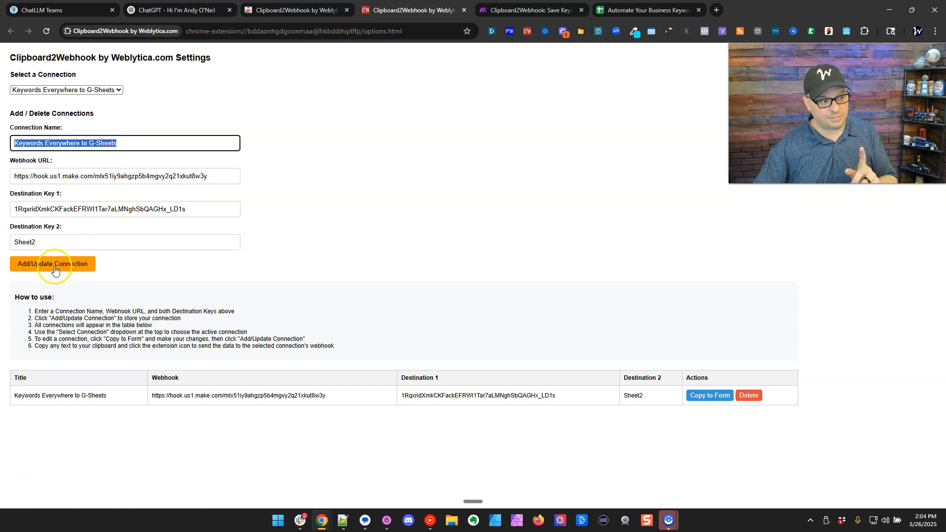
{"action": "left_click", "coordinate": [55, 266]}
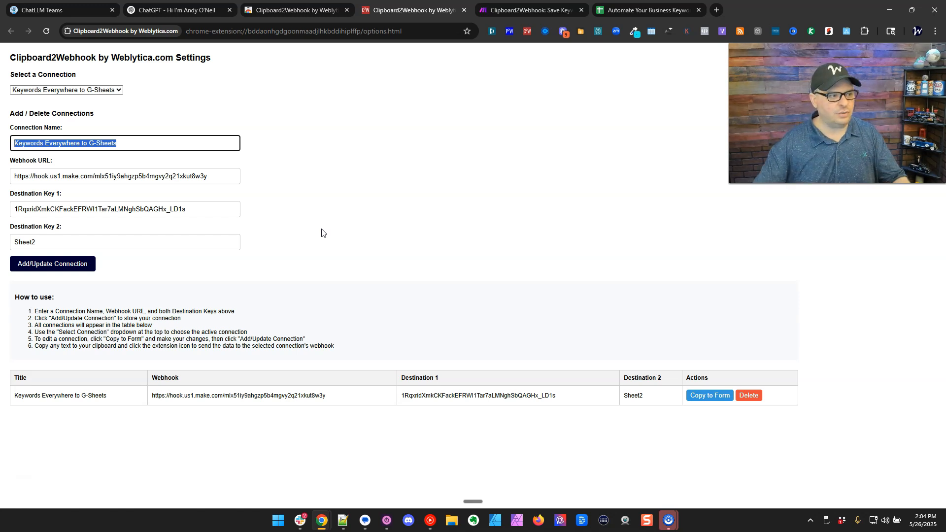
Save a copy named Keywords Everywhere Start Automating Site with Destination Key 2 set to Sheet1.
{"action": "left_click", "coordinate": [123, 145]}
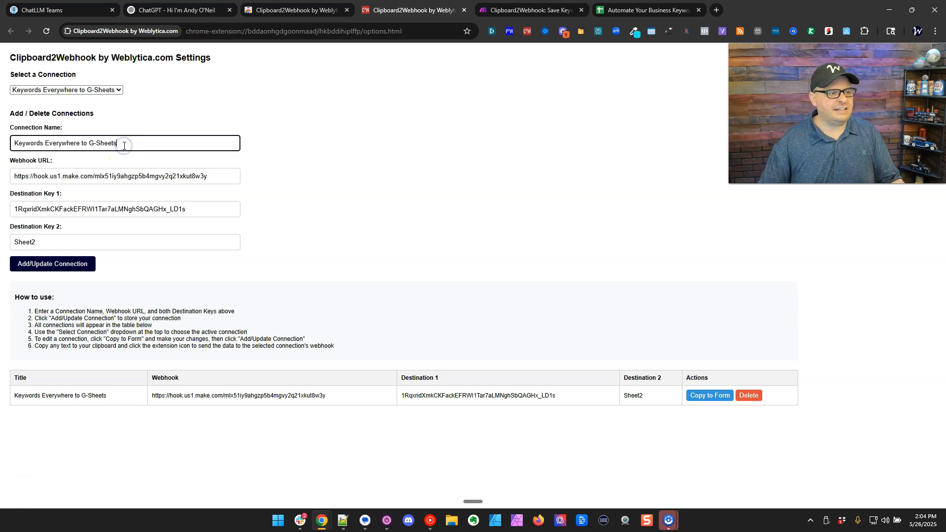
{"action": "key", "text": "ctrl+shift+Left"}
{"action": "key", "text": "ctrl+shift+Left"}
{"action": "key", "text": "ctrl+shift+Left"}
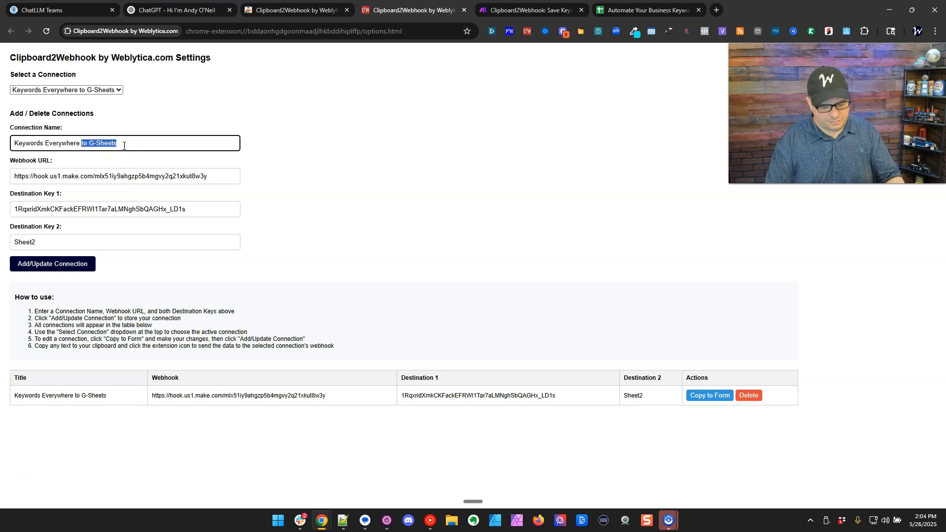
{"action": "type", "text": "Start Automating"}
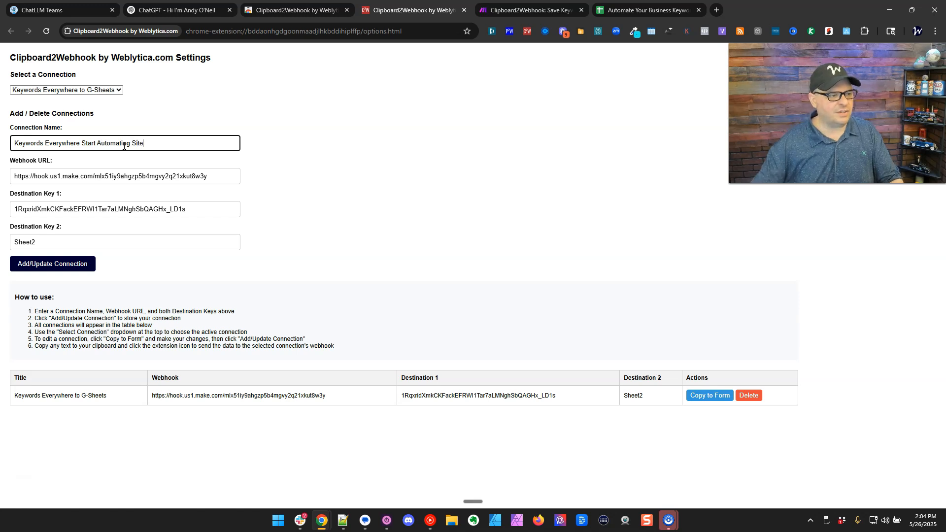
{"action": "left_click", "coordinate": [77, 242]}
{"action": "key", "text": "shift+Left"}
{"action": "type", "text": "1"}
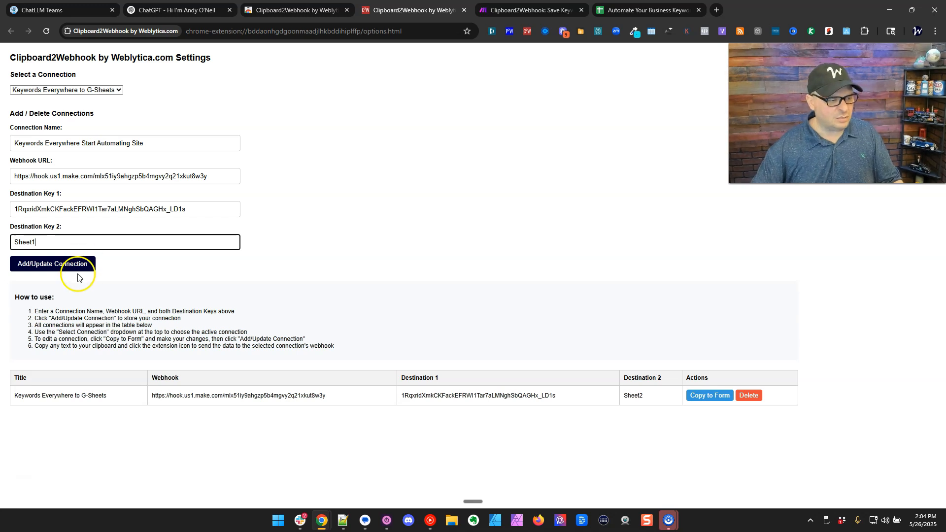
{"action": "left_click", "coordinate": [77, 267]}
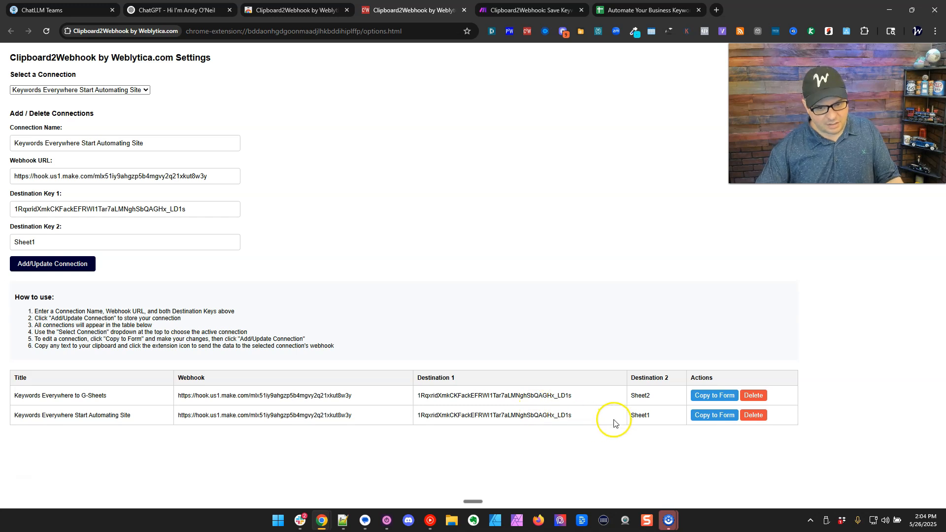
Make Keywords Everywhere to G-Sheets the active connection again.
{"action": "left_click", "coordinate": [124, 89]}
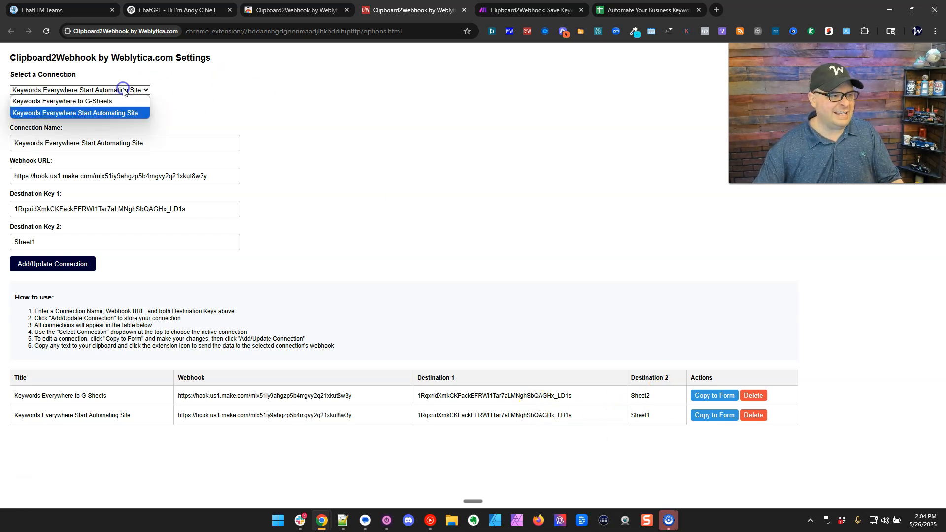
{"action": "left_click", "coordinate": [205, 90]}
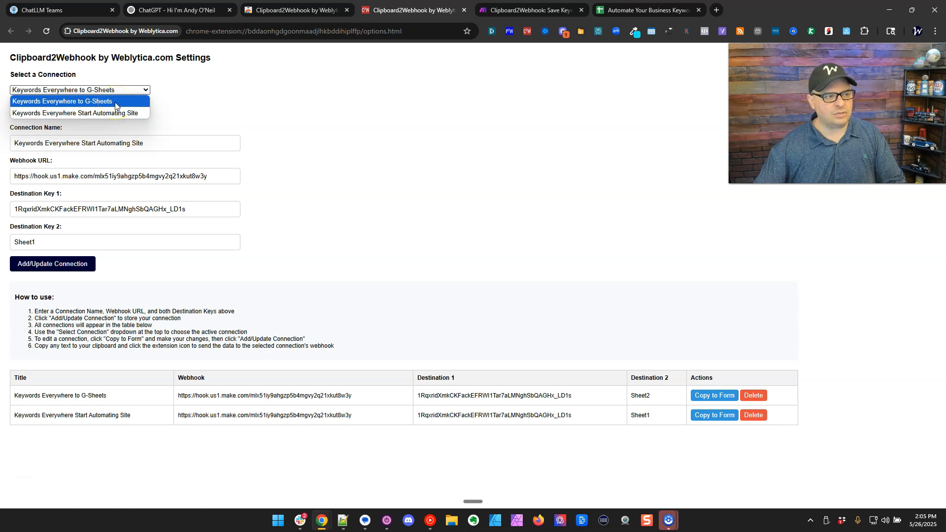
{"action": "left_click", "coordinate": [115, 102]}
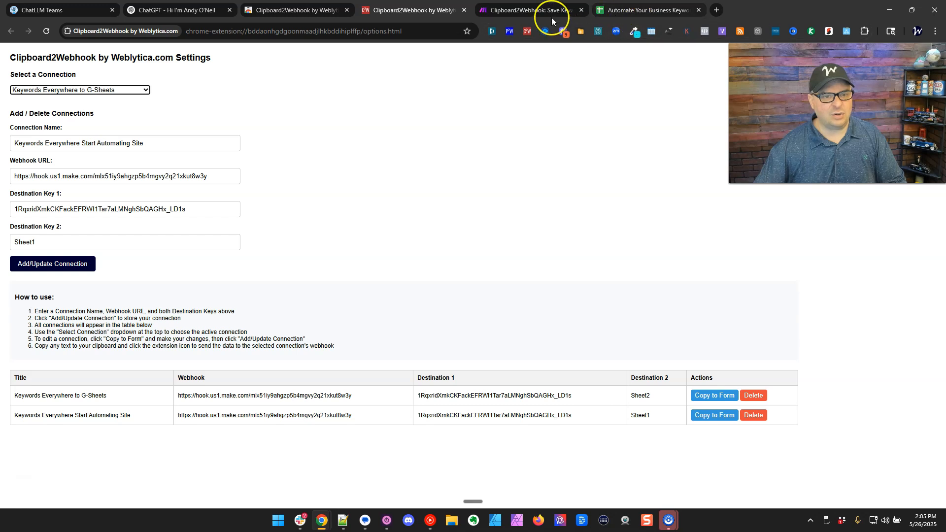
In Make, dismiss the Webhooks dialog and expand the webhook's last received content bundle.
{"action": "left_click", "coordinate": [522, 11]}
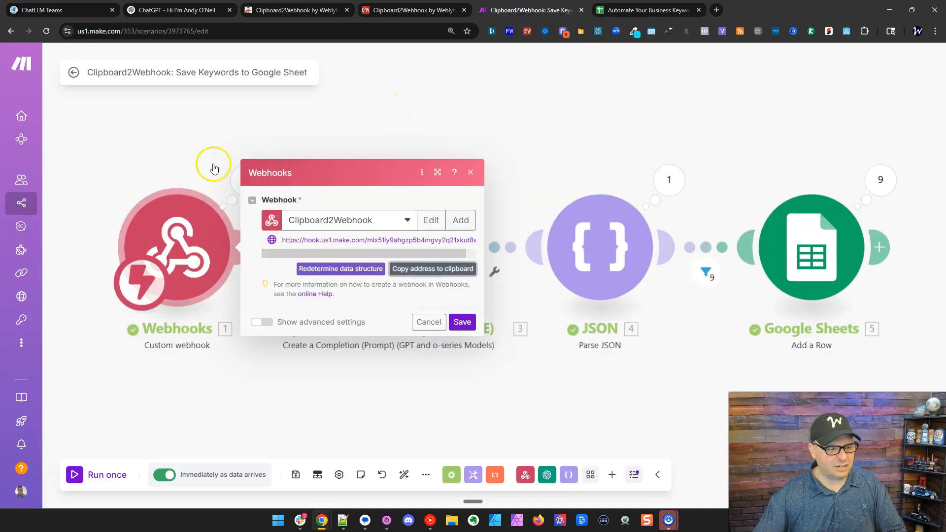
{"action": "left_click", "coordinate": [462, 321]}
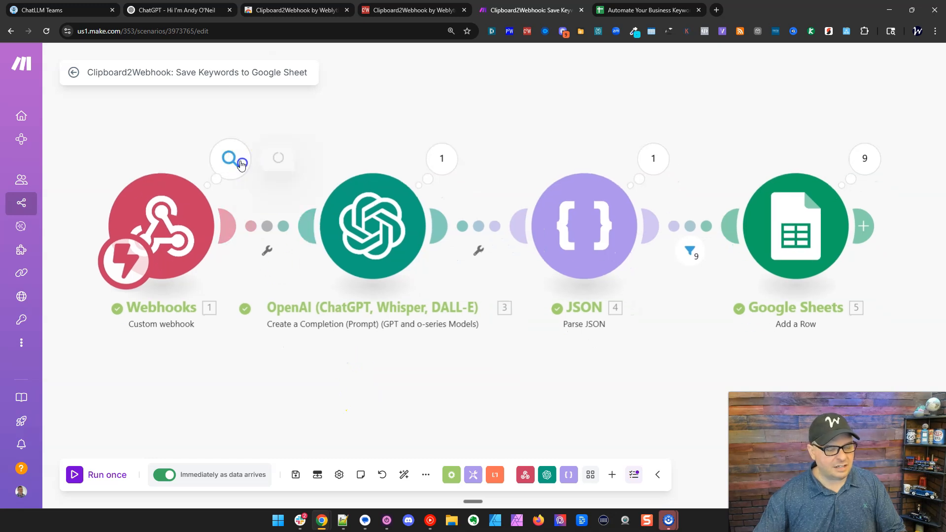
{"action": "left_click", "coordinate": [229, 158]}
{"action": "left_click", "coordinate": [315, 169]}
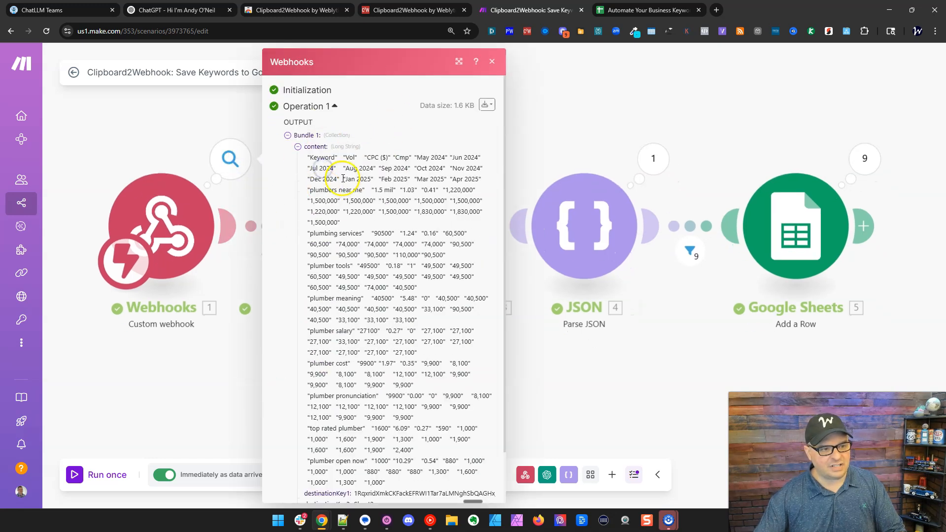
Review the received keyword header and rows, the spreadsheet ID, and Sheet2 destination key.
{"action": "left_click_drag", "start_coordinate": [309, 157], "coordinate": [344, 200]}
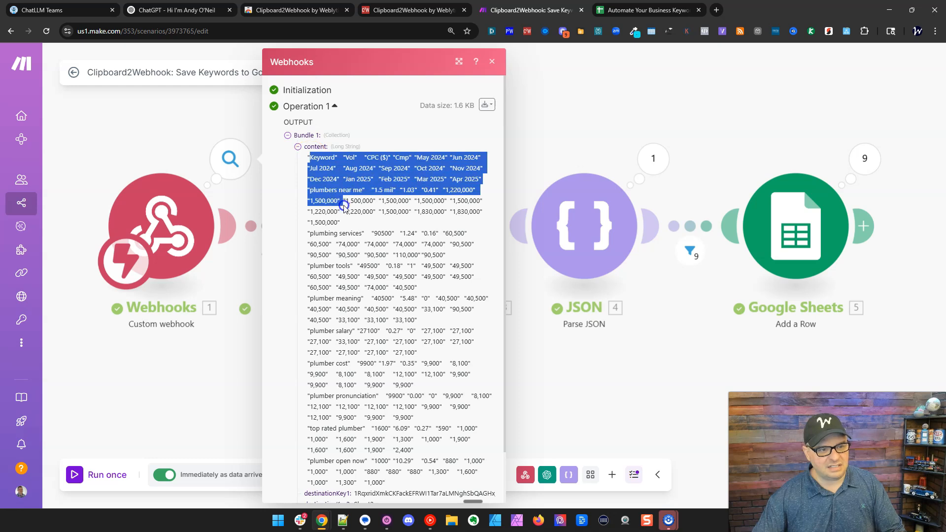
{"action": "left_click", "coordinate": [459, 63]}
{"action": "left_click", "coordinate": [307, 162]}
{"action": "left_click_drag", "start_coordinate": [306, 162], "coordinate": [362, 363]}
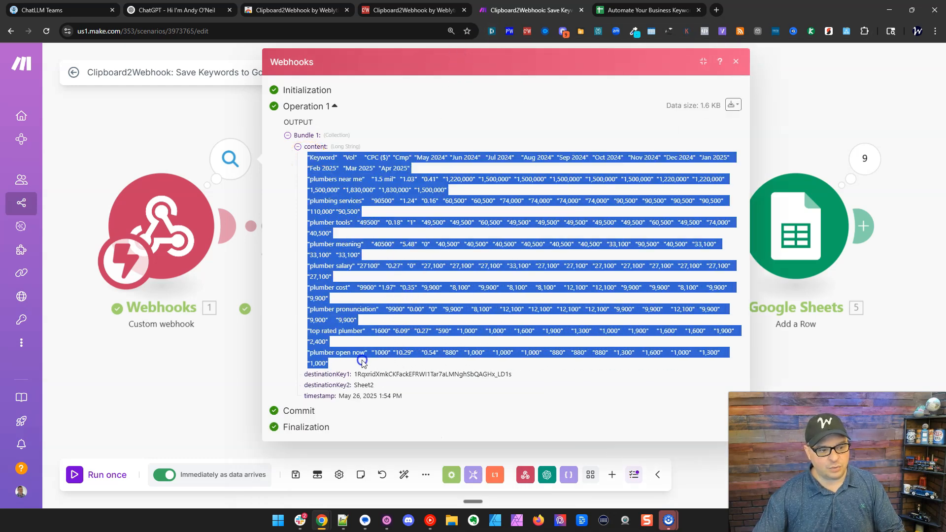
{"action": "left_click", "coordinate": [378, 340]}
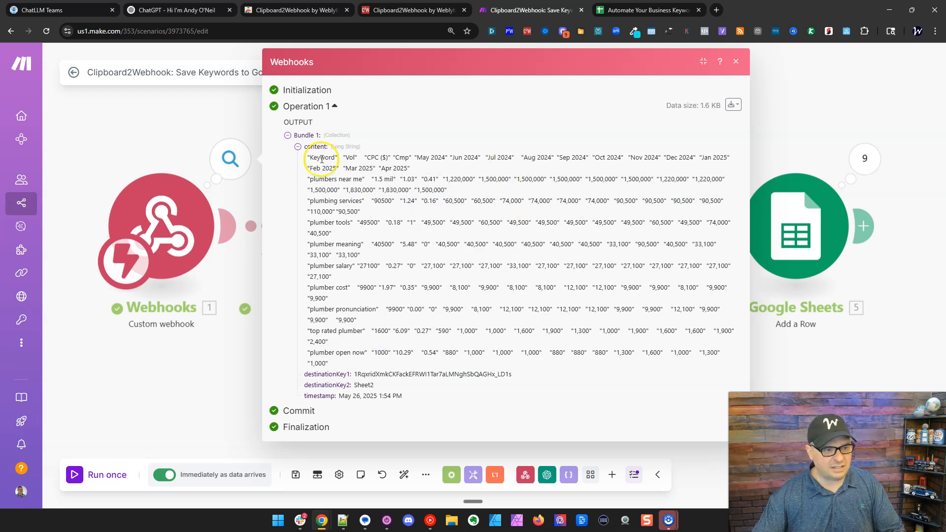
{"action": "left_click_drag", "start_coordinate": [309, 158], "coordinate": [413, 175]}
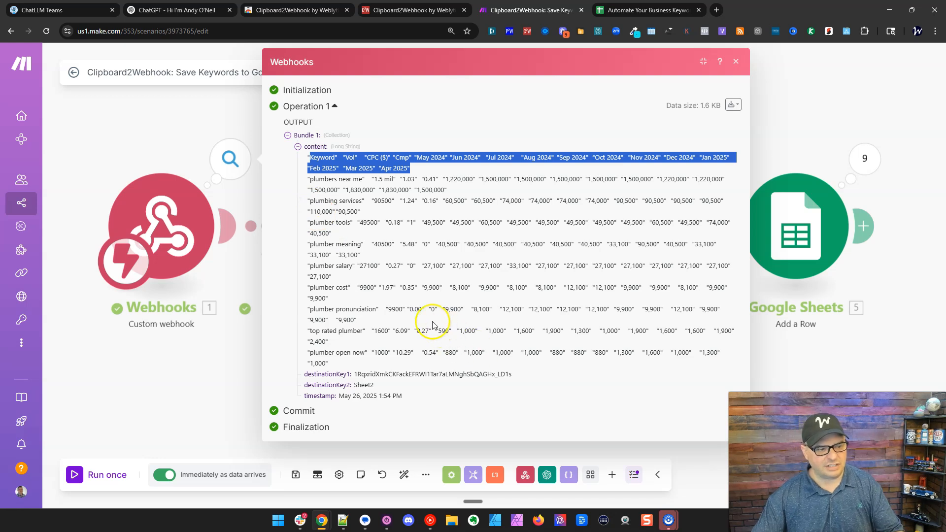
{"action": "double_click", "coordinate": [394, 373]}
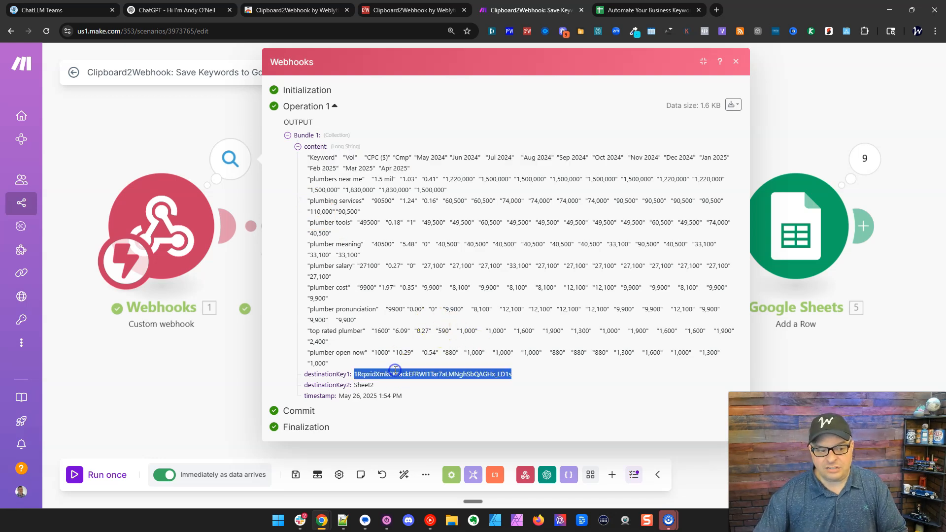
{"action": "double_click", "coordinate": [363, 384]}
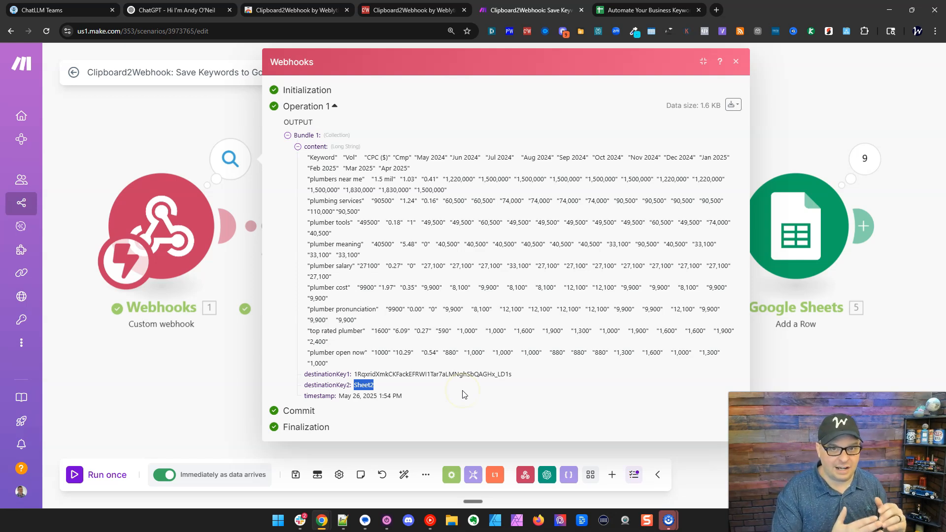
Open the OpenAI module's settings, widen the panel and scroll into the Text Content prompt.
{"action": "key", "text": "Escape"}
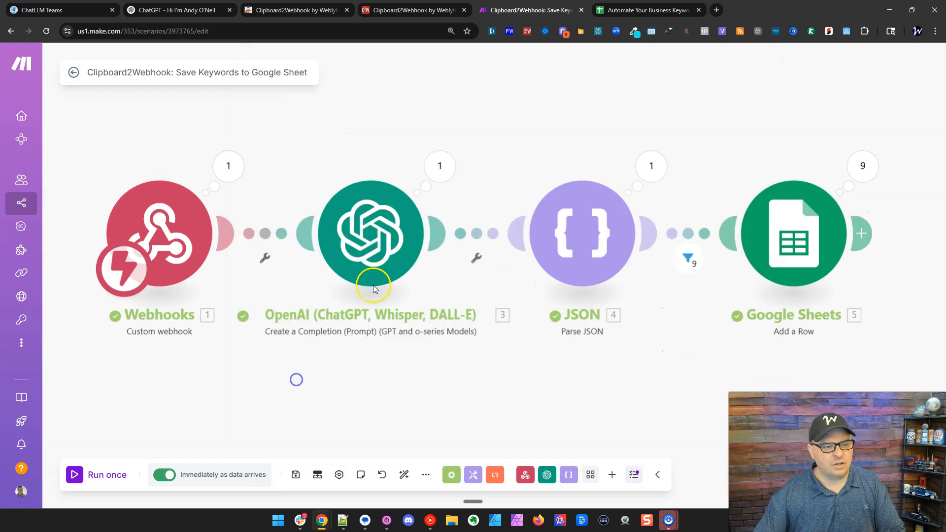
{"action": "left_click", "coordinate": [368, 232]}
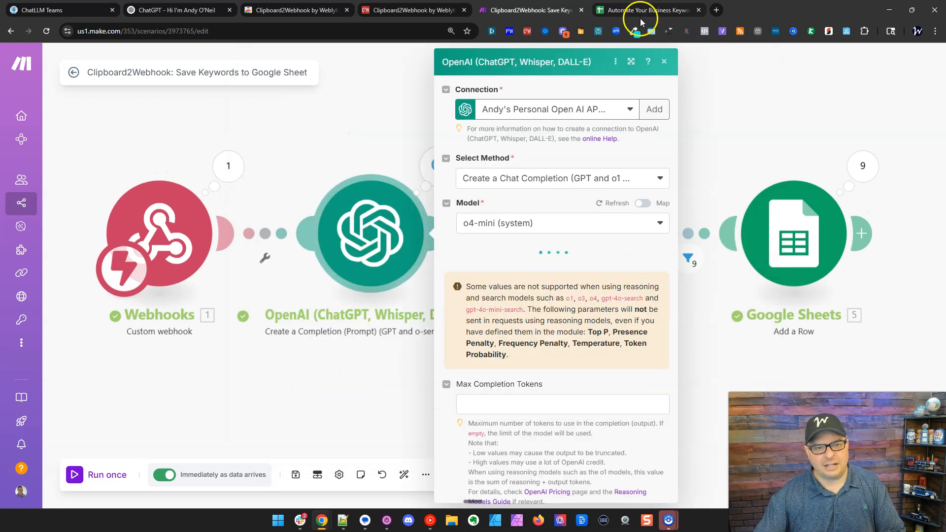
{"action": "left_click", "coordinate": [631, 62]}
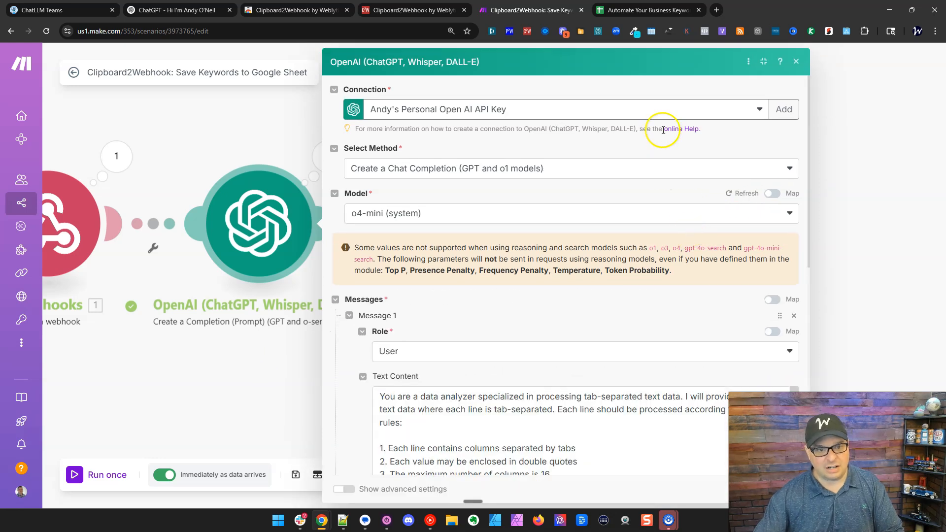
{"action": "scroll", "coordinate": [662, 131], "scroll_direction": "down", "scroll_amount": 3}
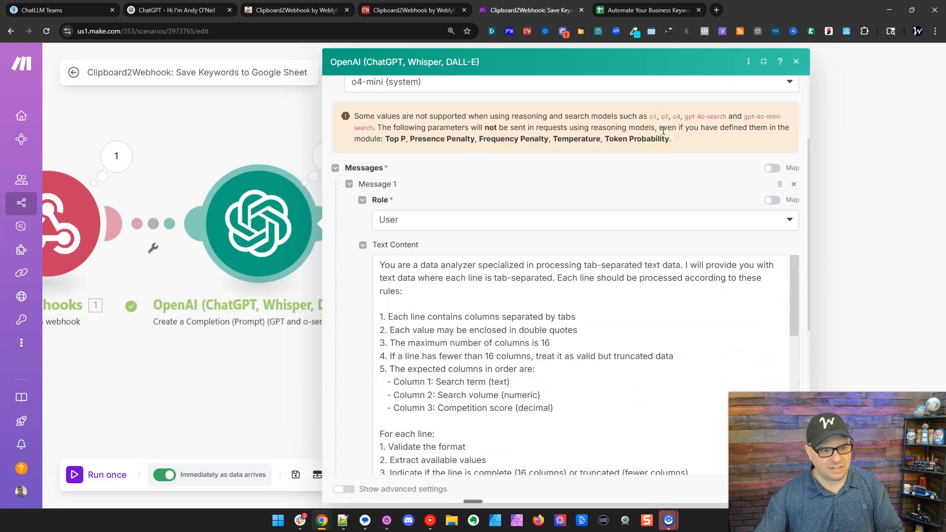
{"action": "scroll", "coordinate": [663, 131], "scroll_direction": "down", "scroll_amount": 2}
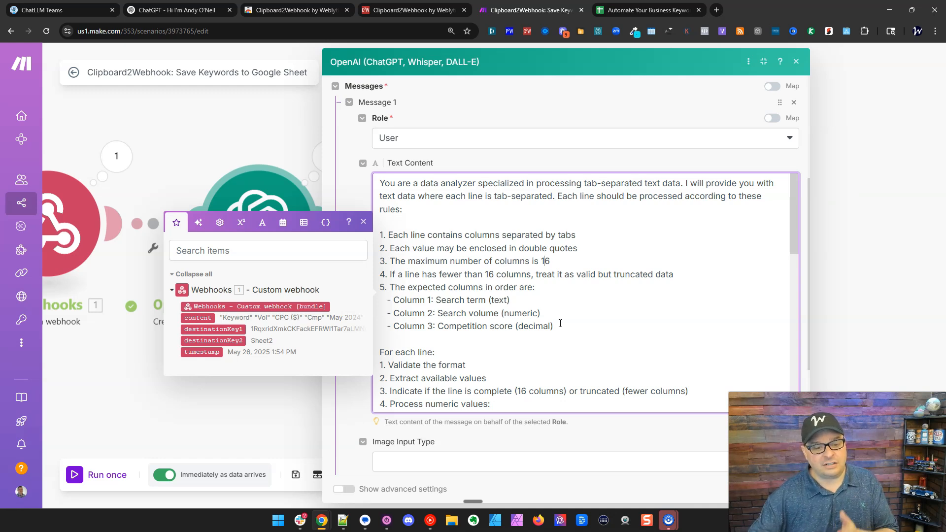
{"action": "scroll", "coordinate": [560, 324], "scroll_direction": "down", "scroll_amount": 3}
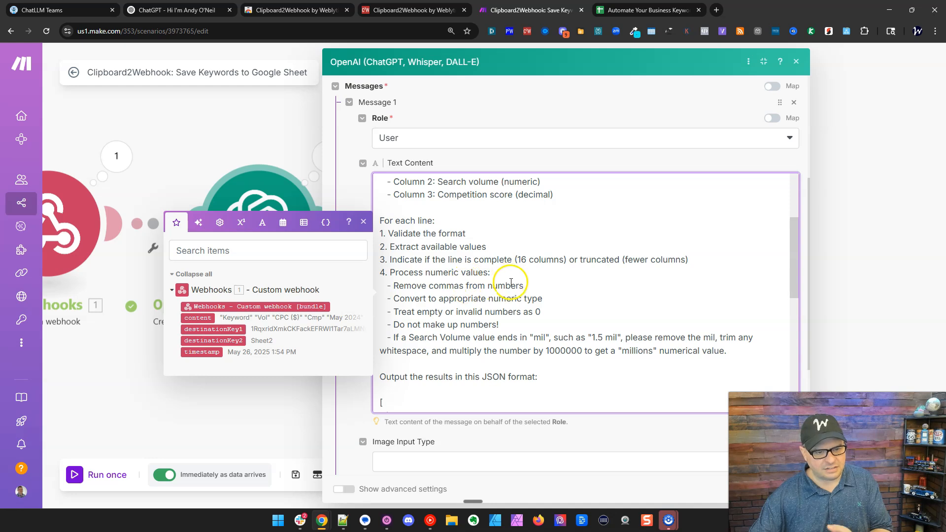
{"action": "scroll", "coordinate": [537, 283], "scroll_direction": "down", "scroll_amount": 1}
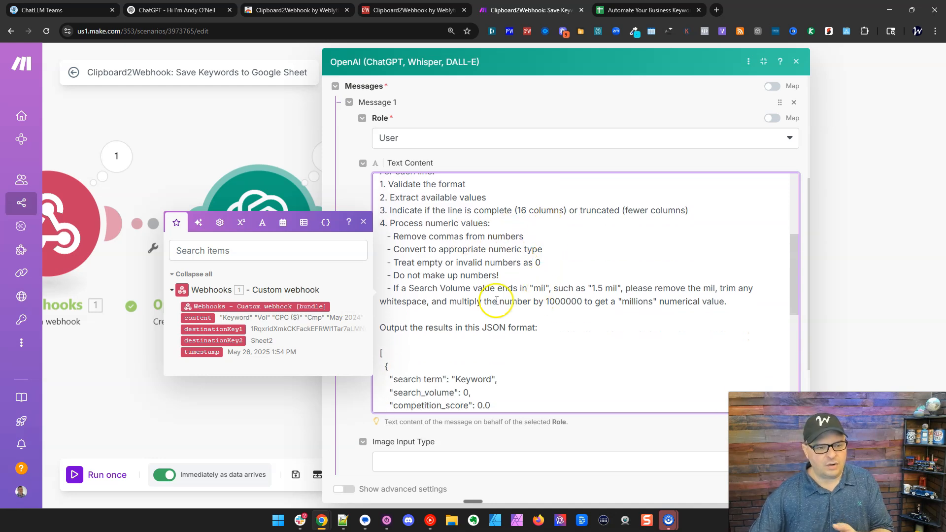
Inspect the prompt's mil conversion rule (1000000 multiplier) and scroll down to the mapped webhook content item.
{"action": "left_click_drag", "start_coordinate": [528, 289], "coordinate": [650, 287]}
{"action": "double_click", "coordinate": [564, 301]}
{"action": "left_click", "coordinate": [572, 314]}
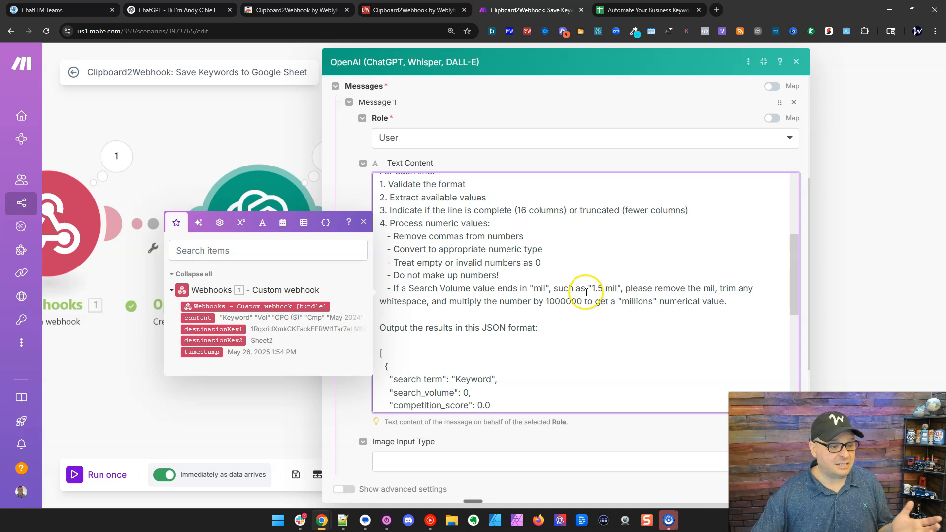
{"action": "scroll", "coordinate": [581, 292], "scroll_direction": "down", "scroll_amount": 5}
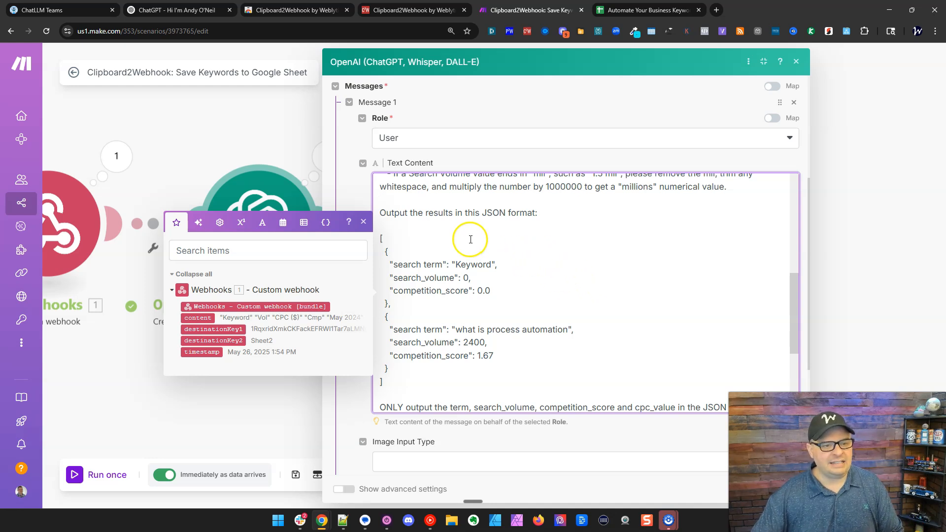
{"action": "scroll", "coordinate": [469, 244], "scroll_direction": "up", "scroll_amount": 1}
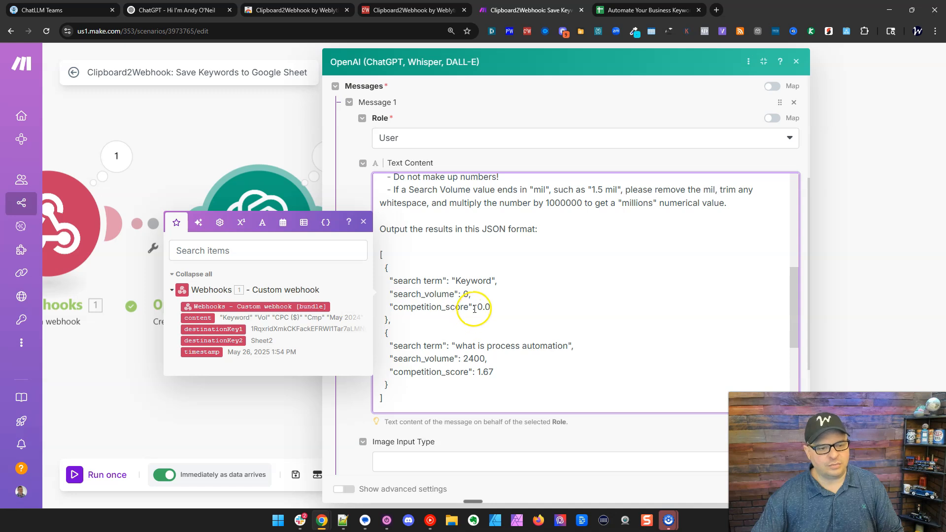
{"action": "scroll", "coordinate": [473, 316], "scroll_direction": "down", "scroll_amount": 3}
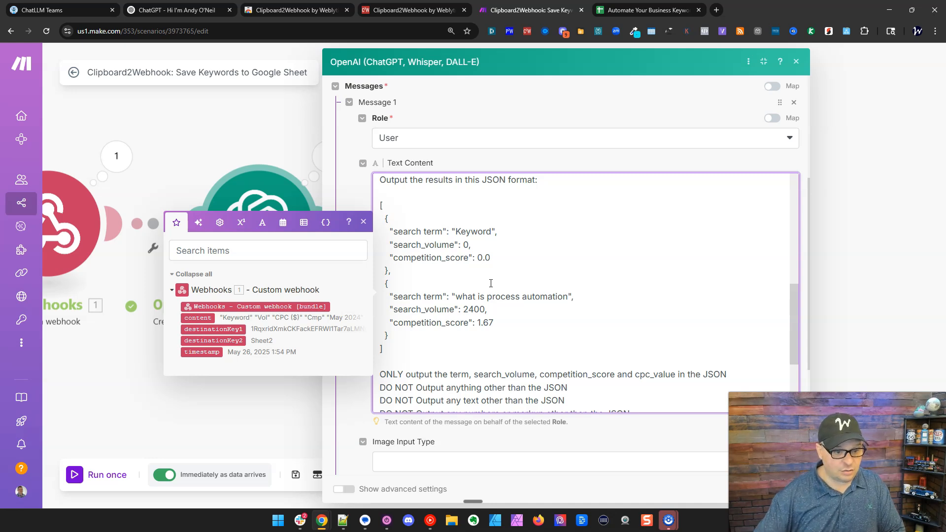
{"action": "scroll", "coordinate": [606, 239], "scroll_direction": "down", "scroll_amount": 5}
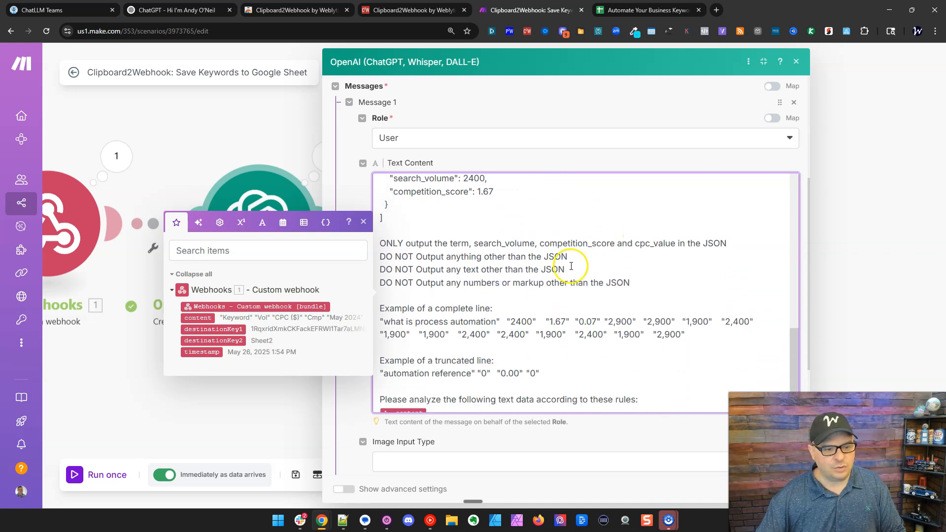
{"action": "scroll", "coordinate": [519, 284], "scroll_direction": "down", "scroll_amount": 1}
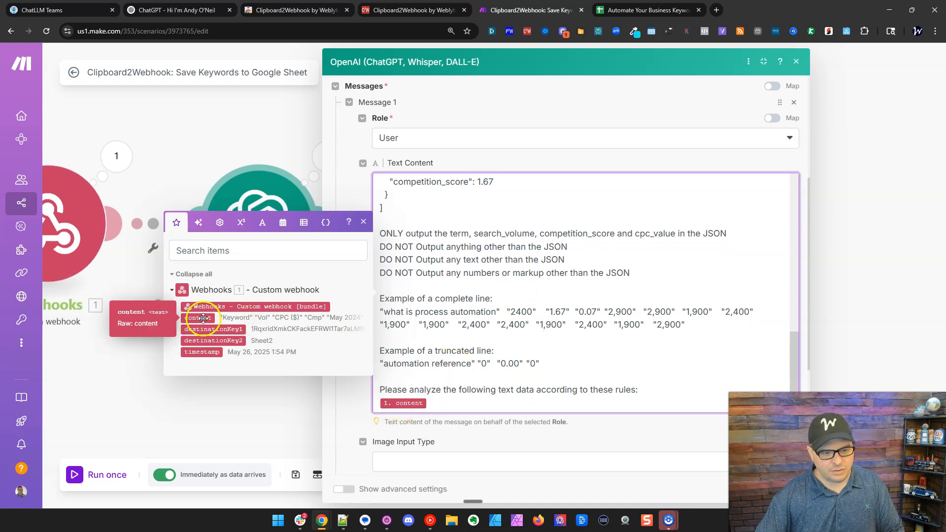
{"action": "left_click", "coordinate": [540, 432]}
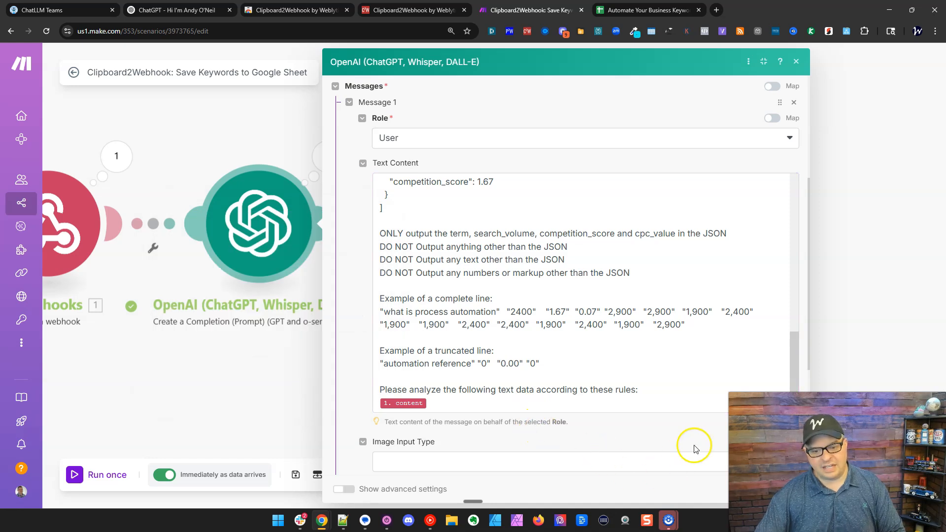
{"action": "left_click", "coordinate": [796, 61]}
{"action": "left_click", "coordinate": [416, 251]}
{"action": "scroll", "coordinate": [441, 202], "scroll_direction": "down", "scroll_amount": 5}
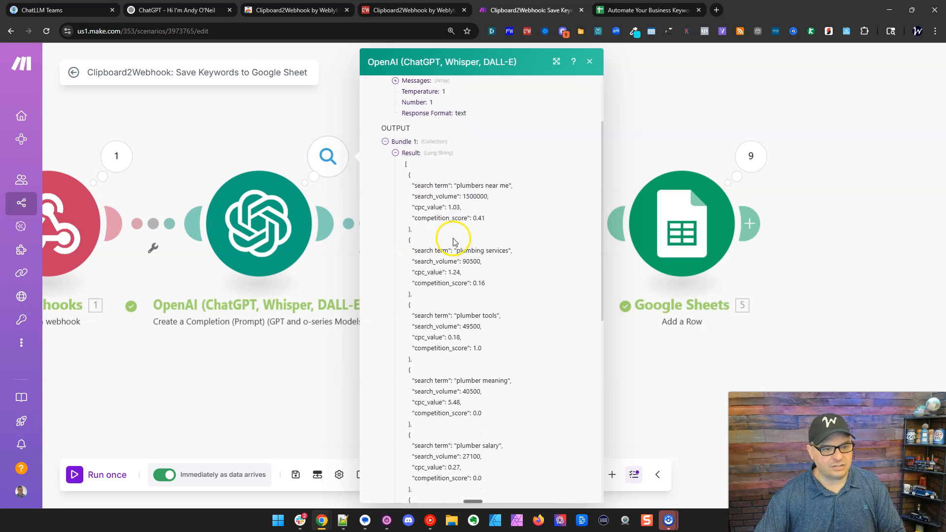
{"action": "scroll", "coordinate": [440, 200], "scroll_direction": "down", "scroll_amount": 5}
{"action": "left_click_drag", "start_coordinate": [358, 380], "coordinate": [274, 384]}
{"action": "left_click", "coordinate": [209, 160]}
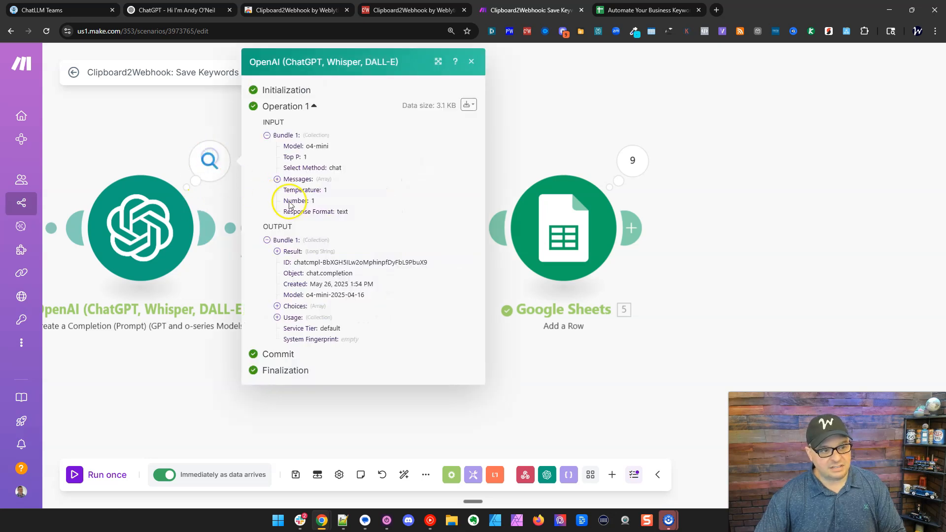
{"action": "left_click", "coordinate": [177, 384]}
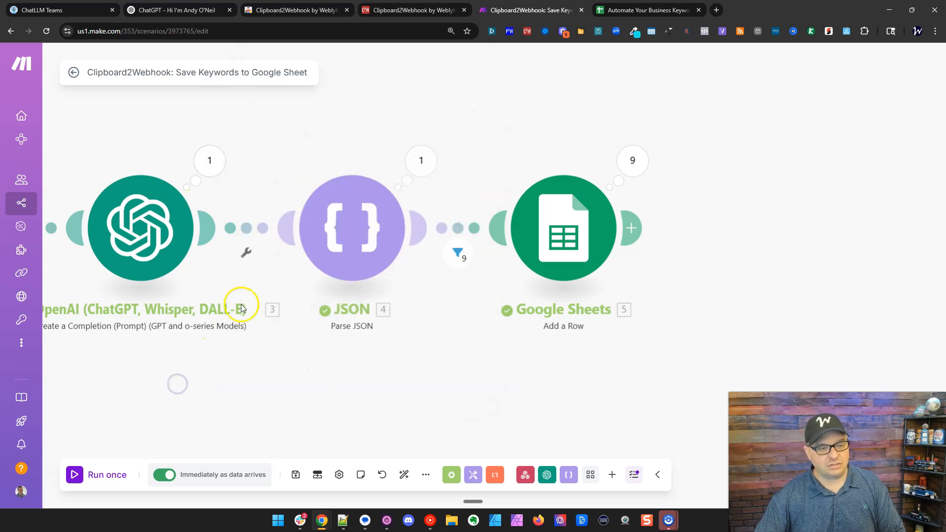
{"action": "left_click", "coordinate": [421, 160]}
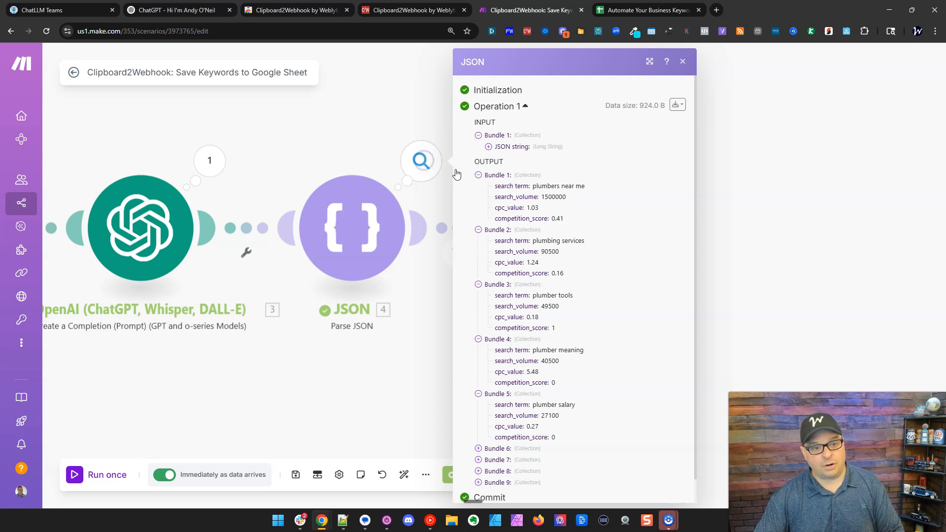
{"action": "scroll", "coordinate": [585, 317], "scroll_direction": "down", "scroll_amount": 1}
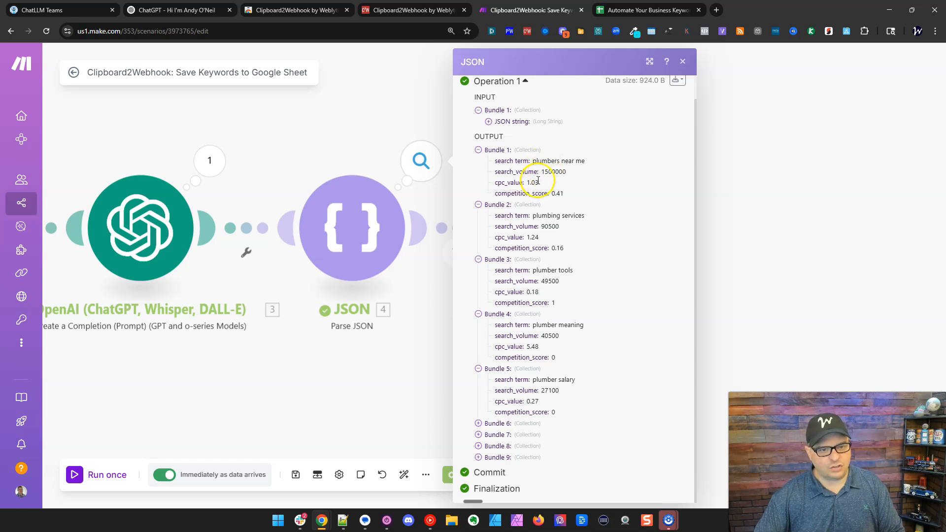
{"action": "left_click_drag", "start_coordinate": [551, 194], "coordinate": [565, 194]}
{"action": "left_click", "coordinate": [581, 174]}
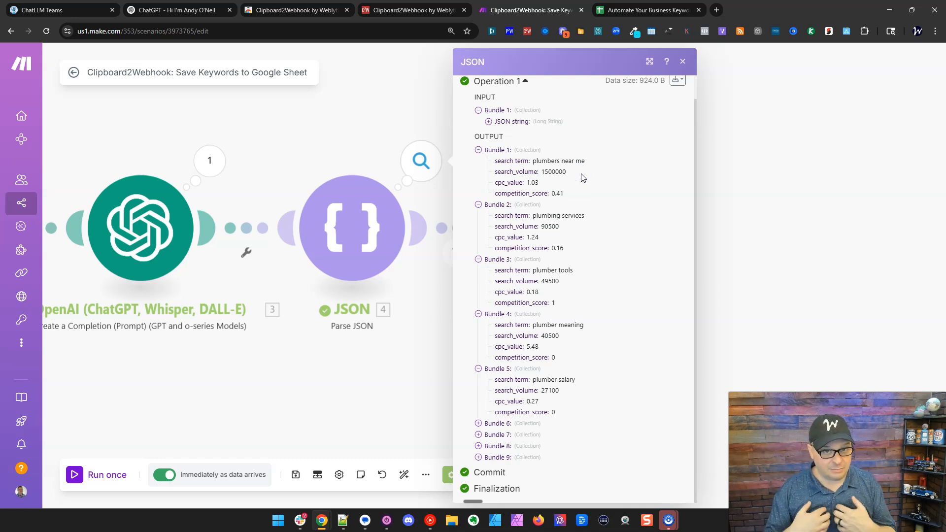
{"action": "left_click", "coordinate": [580, 177]}
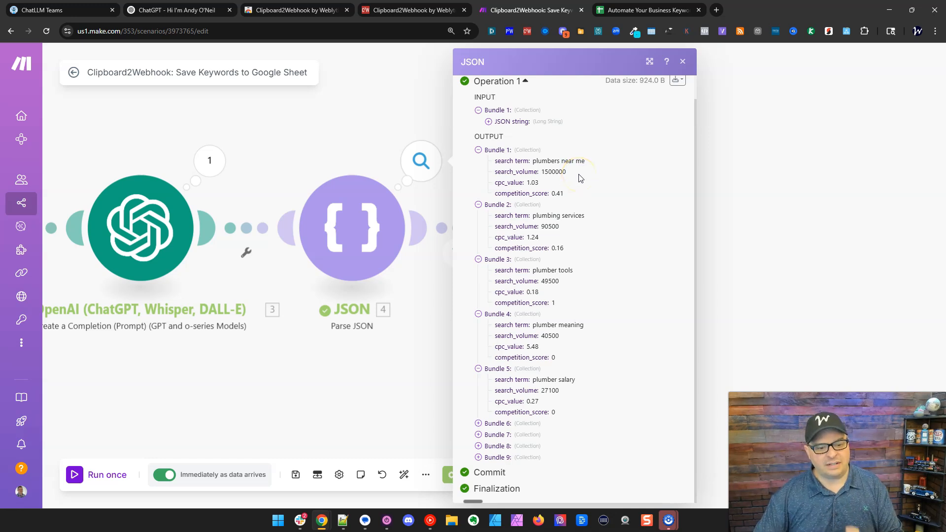
{"action": "left_click", "coordinate": [437, 300]}
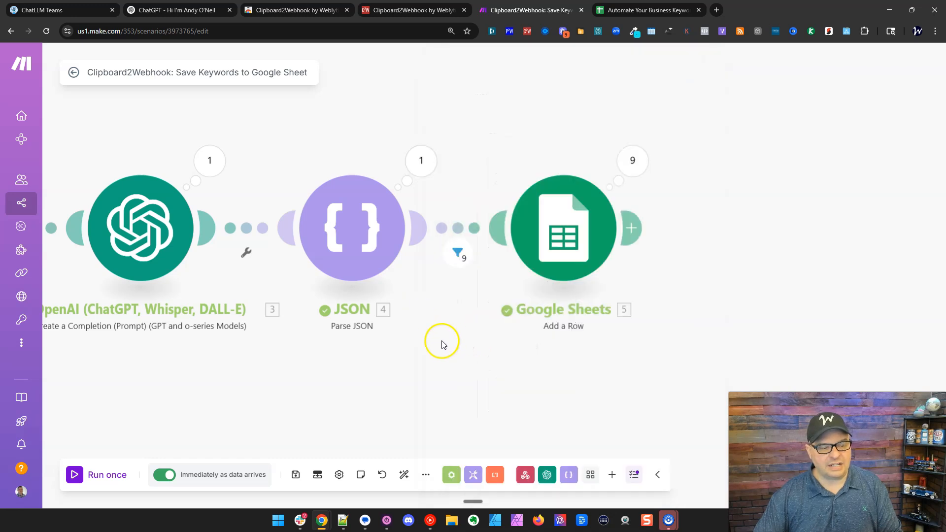
Check the JSON module's JSON string mapping and save its settings.
{"action": "left_click", "coordinate": [353, 217]}
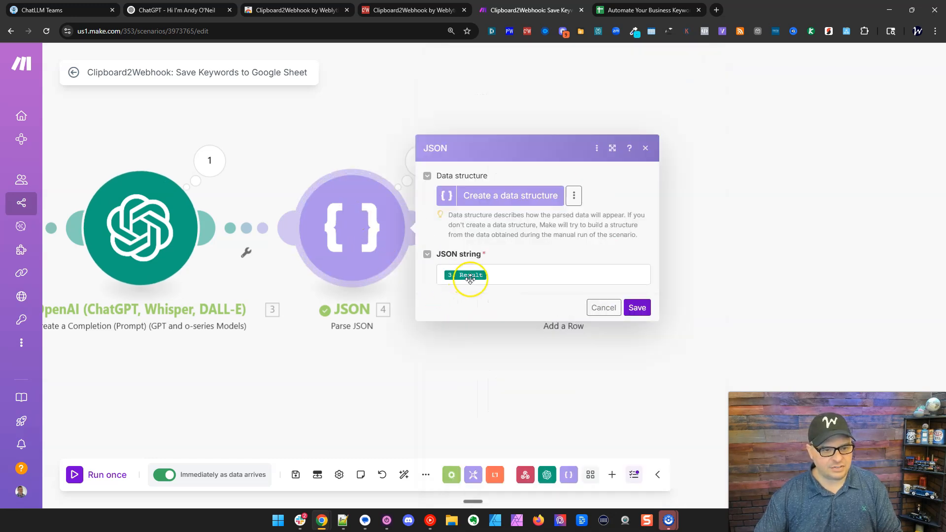
{"action": "left_click", "coordinate": [495, 274]}
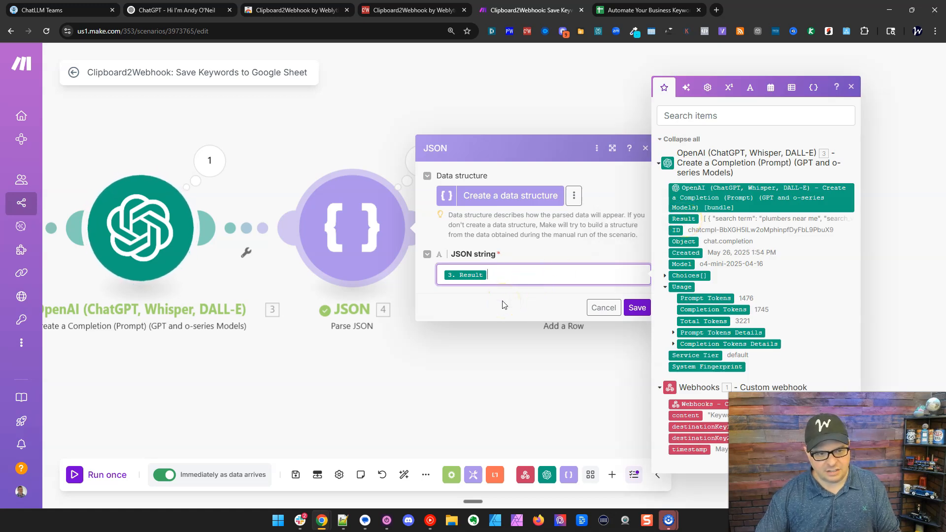
{"action": "left_click", "coordinate": [638, 308]}
Review the Google Sheets module's Spreadsheet ID, Sheet Name and column value mappings from the webhook.
{"action": "left_click_drag", "start_coordinate": [569, 361], "coordinate": [542, 366]}
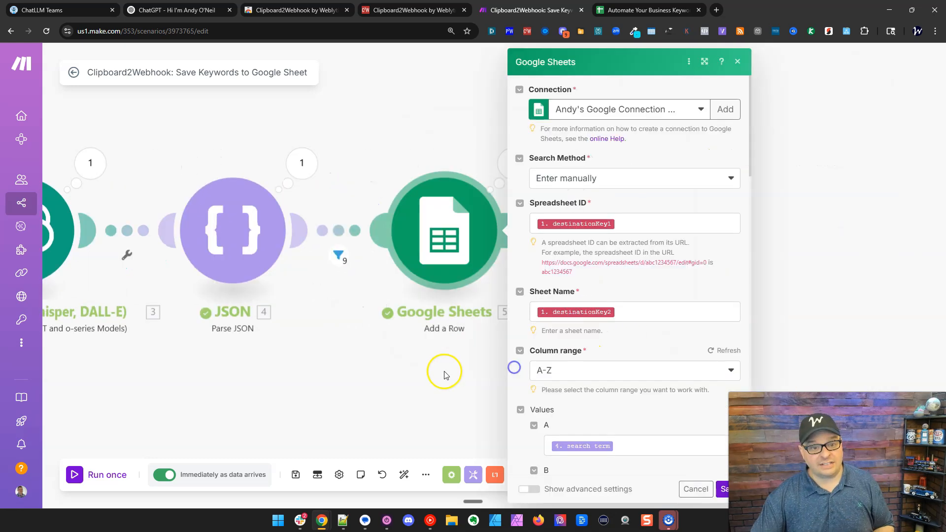
{"action": "left_click_drag", "start_coordinate": [444, 372], "coordinate": [433, 343]}
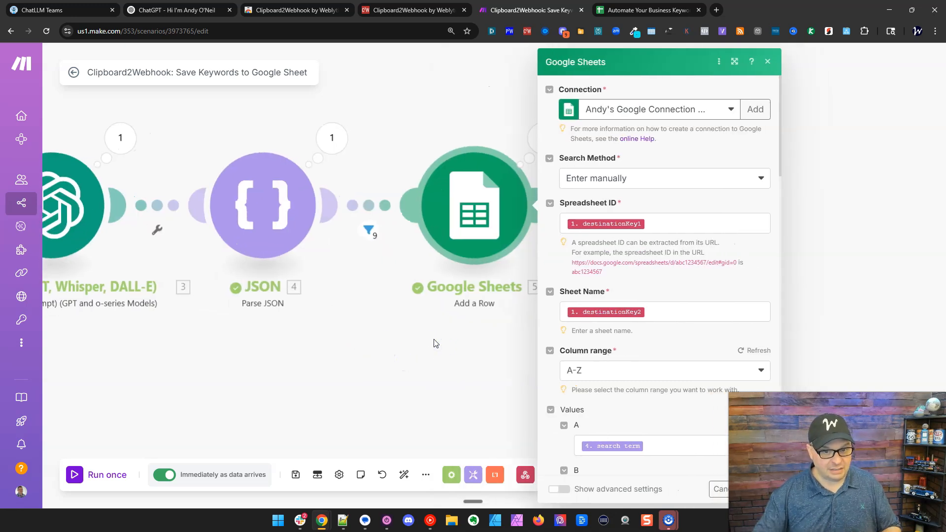
{"action": "left_click", "coordinate": [656, 219]}
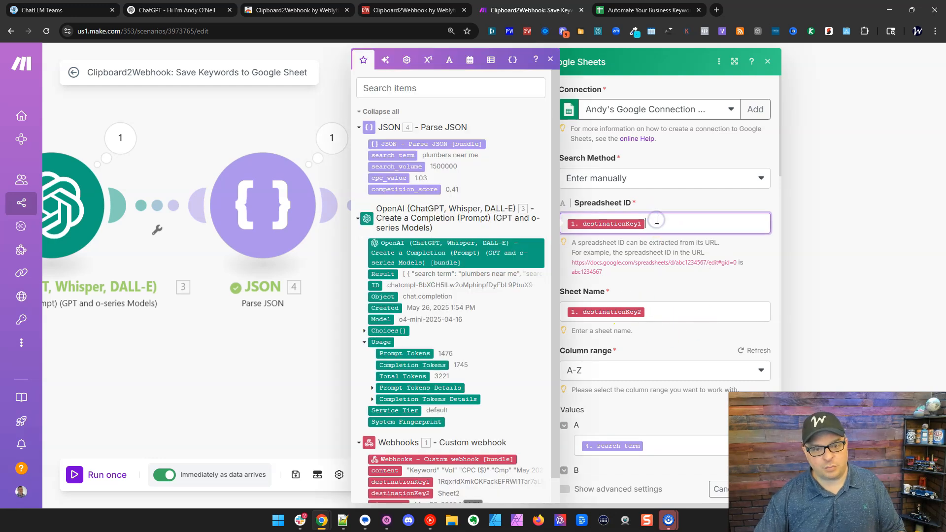
{"action": "scroll", "coordinate": [446, 254], "scroll_direction": "down", "scroll_amount": 1}
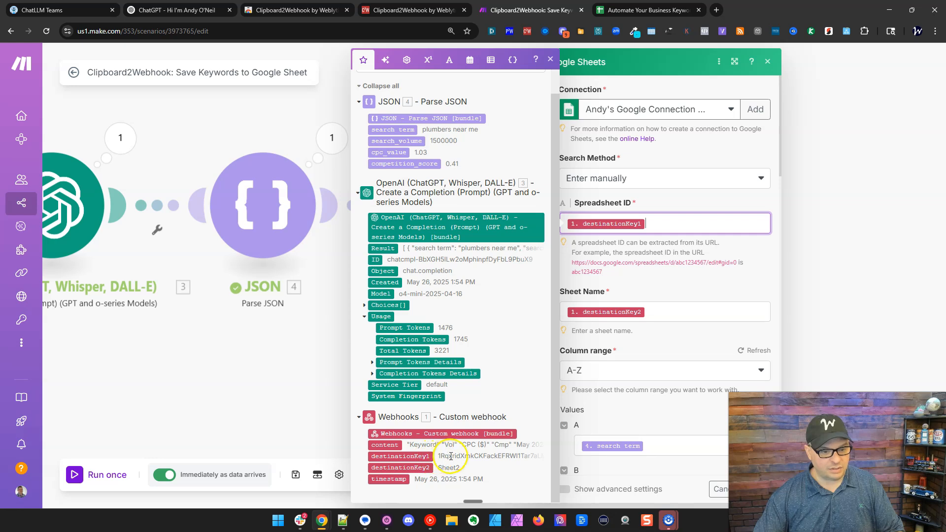
{"action": "left_click", "coordinate": [660, 319]}
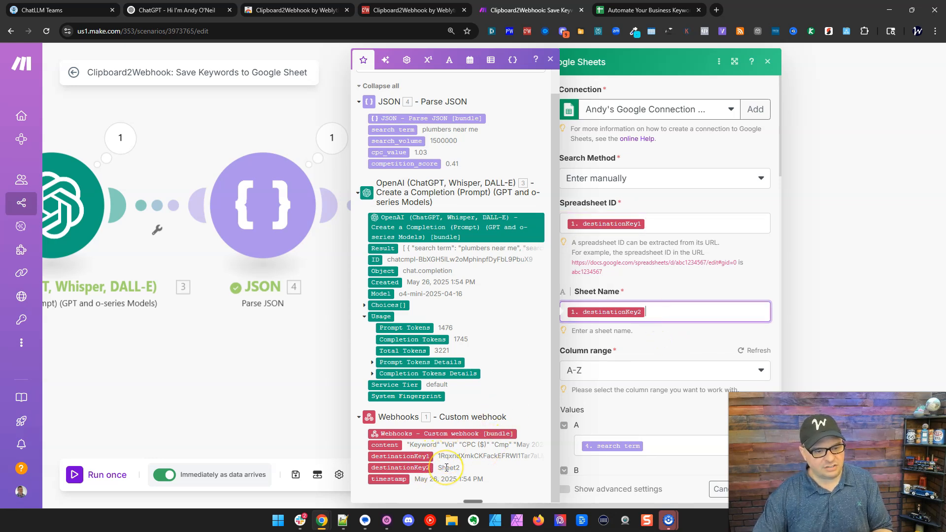
{"action": "left_click", "coordinate": [631, 402]}
{"action": "scroll", "coordinate": [631, 401], "scroll_direction": "down", "scroll_amount": 4}
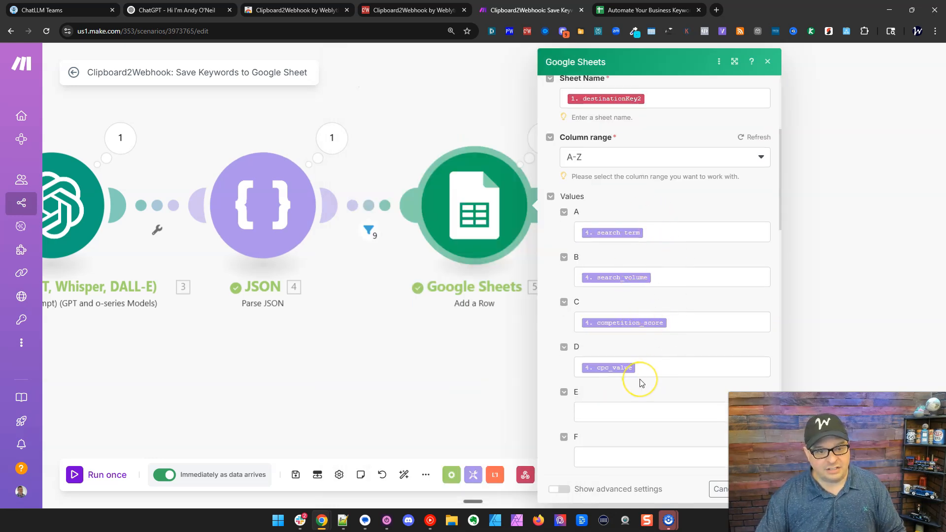
{"action": "left_click", "coordinate": [302, 368]}
Auto-align the four modules, run the scenario once and open a new browser tab.
{"action": "left_click_drag", "start_coordinate": [289, 379], "coordinate": [548, 419]}
{"action": "left_click", "coordinate": [404, 474]}
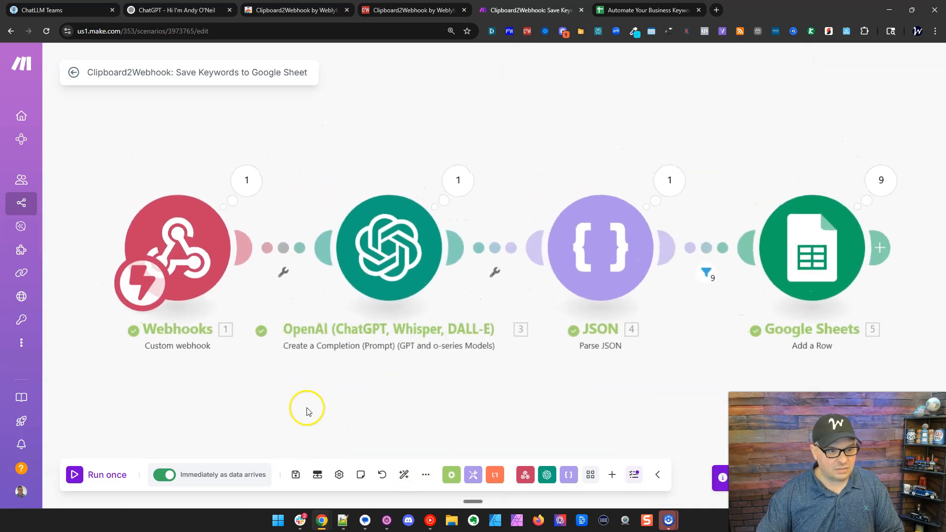
{"action": "left_click", "coordinate": [75, 475]}
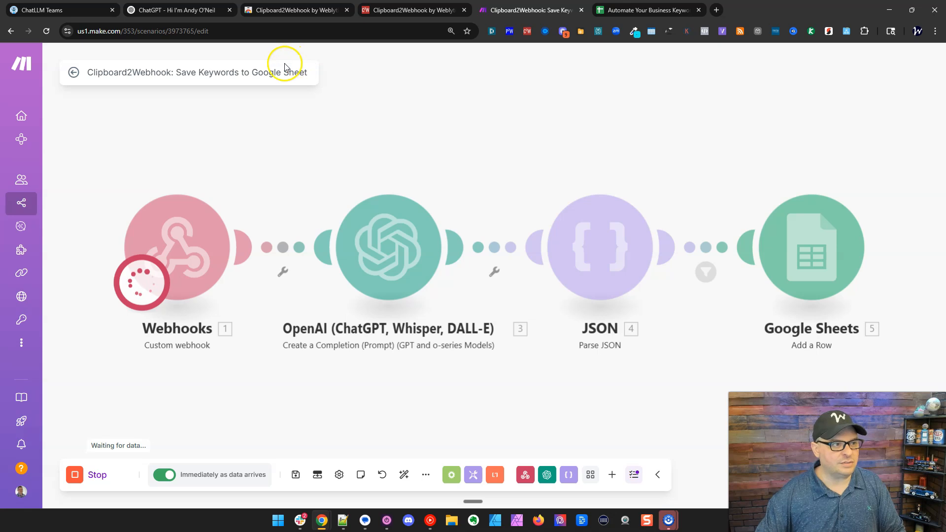
{"action": "left_click", "coordinate": [315, 135]}
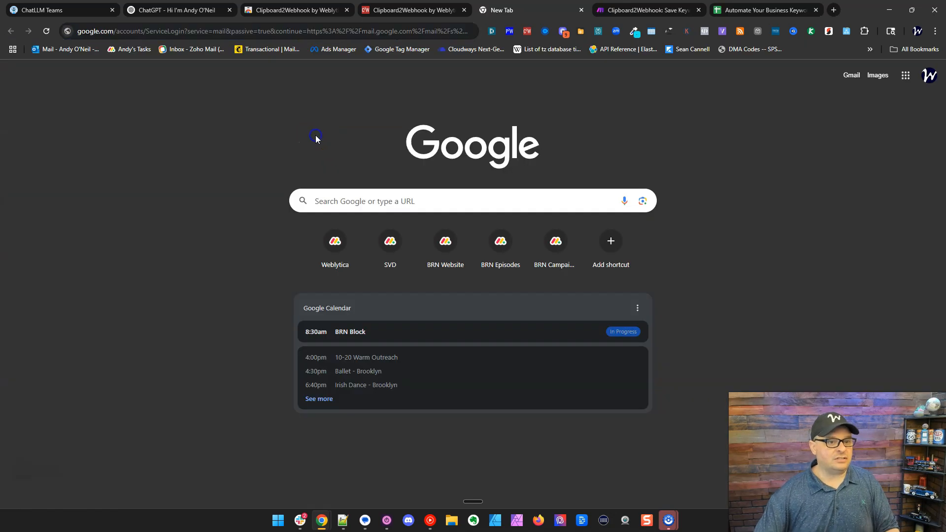
Search Google for 'plumbing repair' and scroll to the Keywords Everywhere panels.
{"action": "left_click", "coordinate": [346, 204]}
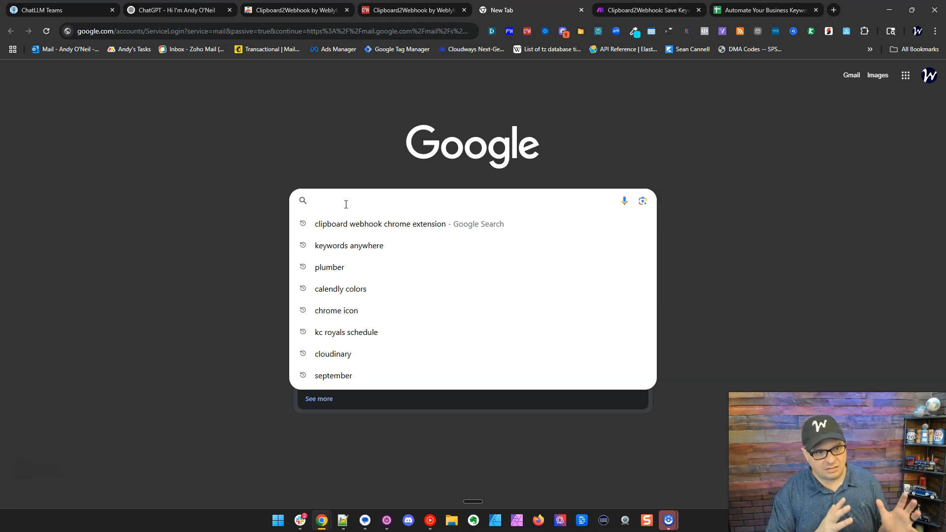
{"action": "type", "text": "Plumbing repair"}
{"action": "key", "text": "Return"}
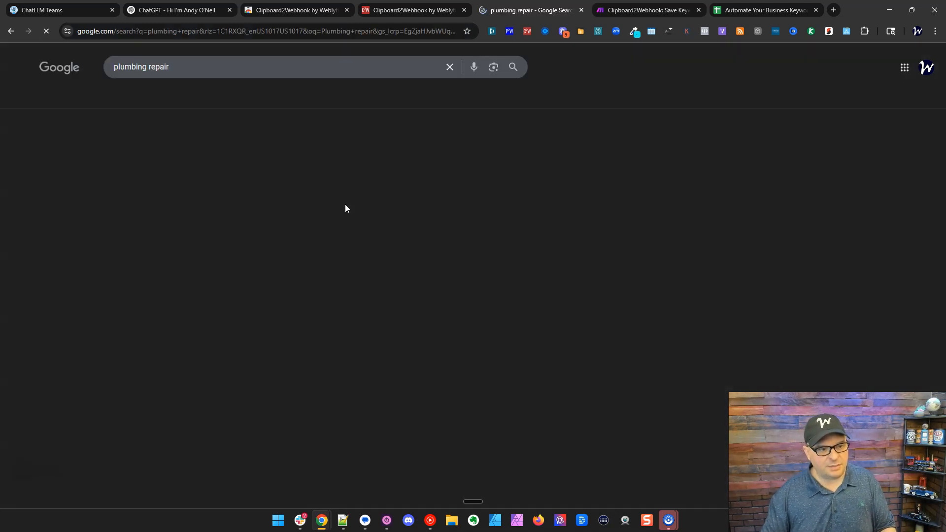
{"action": "scroll", "coordinate": [690, 163], "scroll_direction": "down", "scroll_amount": 10}
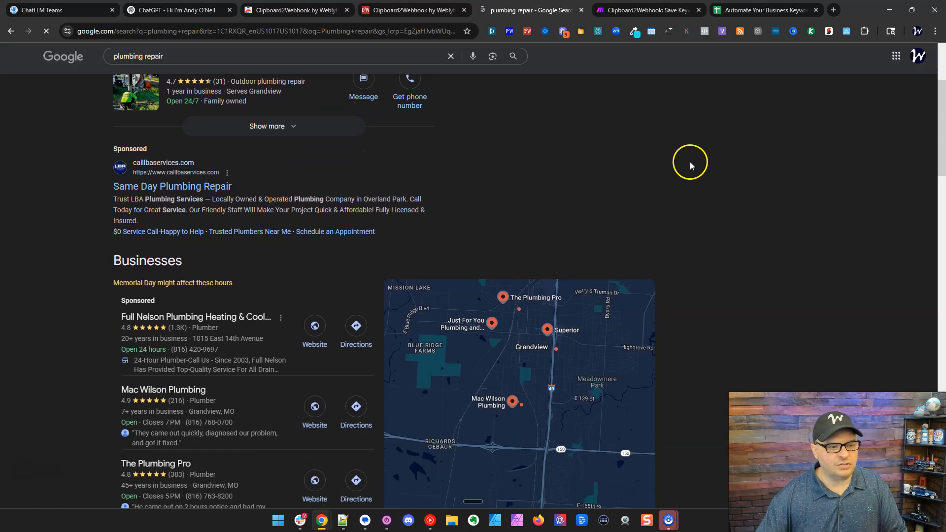
{"action": "scroll", "coordinate": [700, 162], "scroll_direction": "down", "scroll_amount": 7}
{"action": "scroll", "coordinate": [700, 163], "scroll_direction": "up", "scroll_amount": 5}
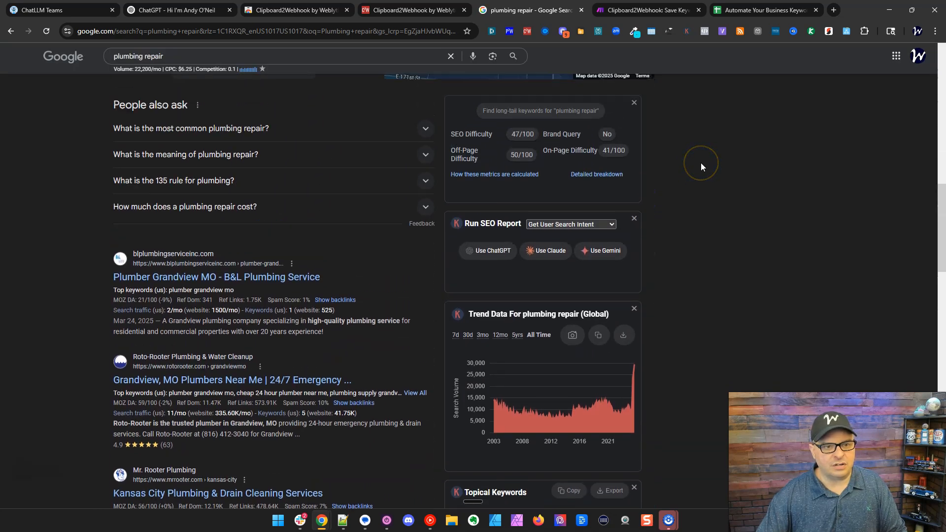
{"action": "scroll", "coordinate": [690, 163], "scroll_direction": "down", "scroll_amount": 9}
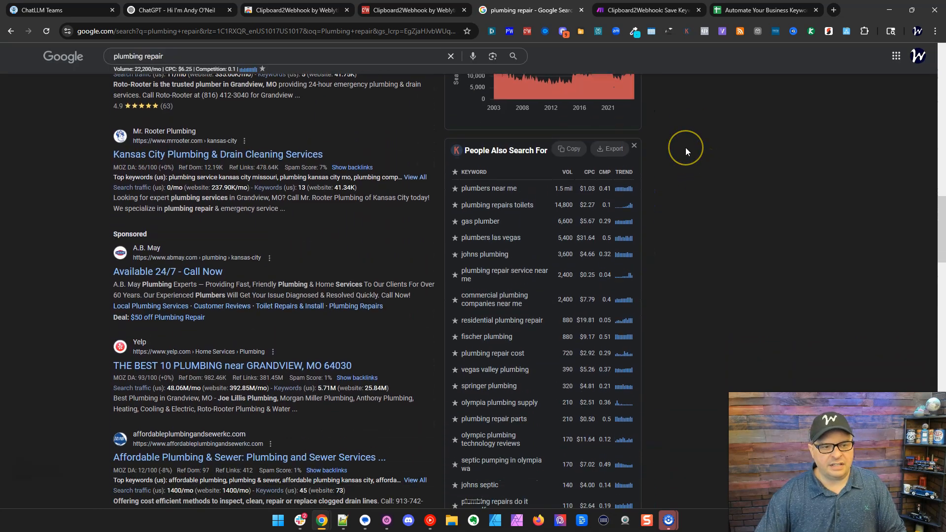
{"action": "scroll", "coordinate": [687, 151], "scroll_direction": "down", "scroll_amount": 1}
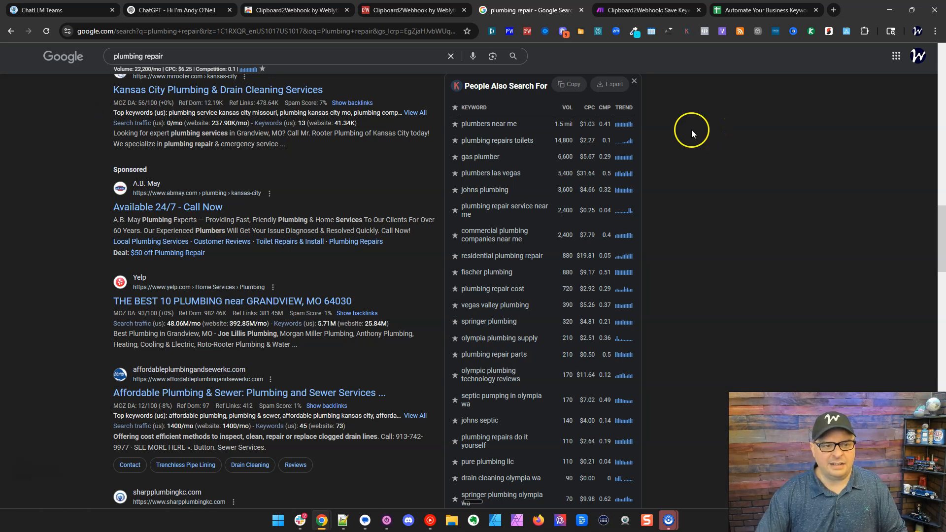
Copy the People Also Search For keywords and send them to the Make webhook via Clipboard2Webhook.
{"action": "left_click", "coordinate": [569, 85]}
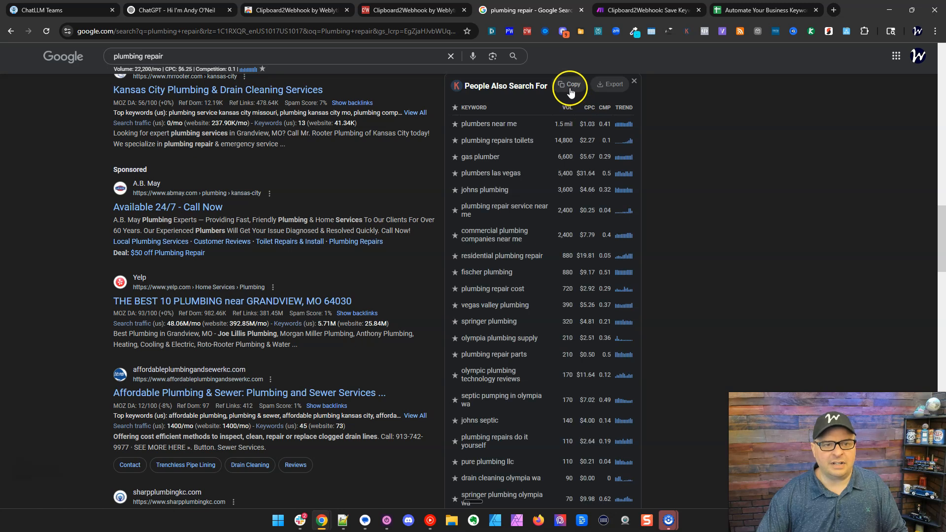
{"action": "left_click", "coordinate": [527, 32]}
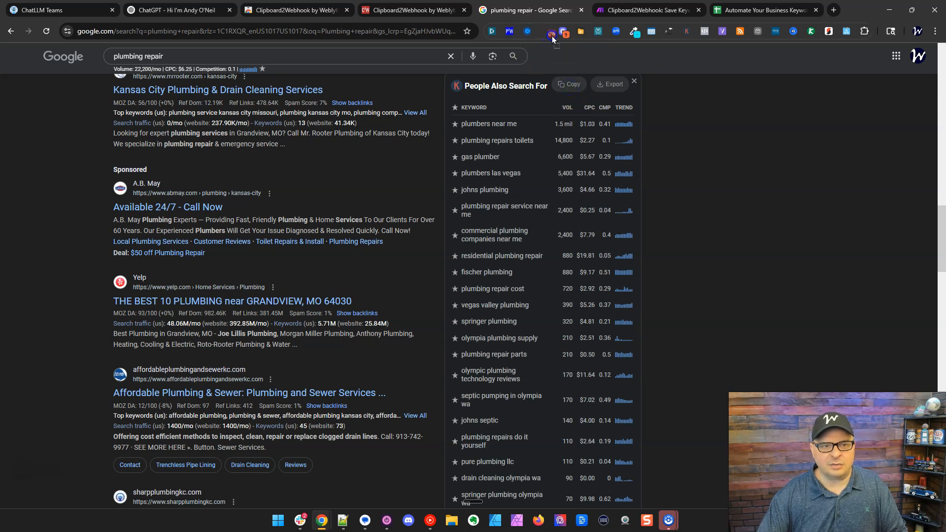
{"action": "left_click_drag", "start_coordinate": [566, 35], "coordinate": [579, 32]}
{"action": "left_click", "coordinate": [569, 85]}
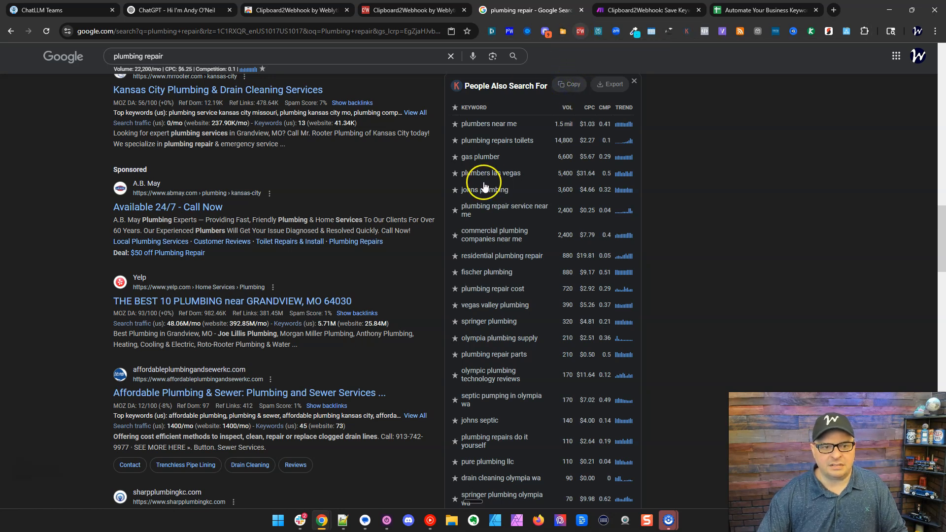
{"action": "scroll", "coordinate": [481, 179], "scroll_direction": "down", "scroll_amount": 15}
{"action": "scroll", "coordinate": [586, 234], "scroll_direction": "down", "scroll_amount": 3}
{"action": "key", "text": "ctrl+Tab"}
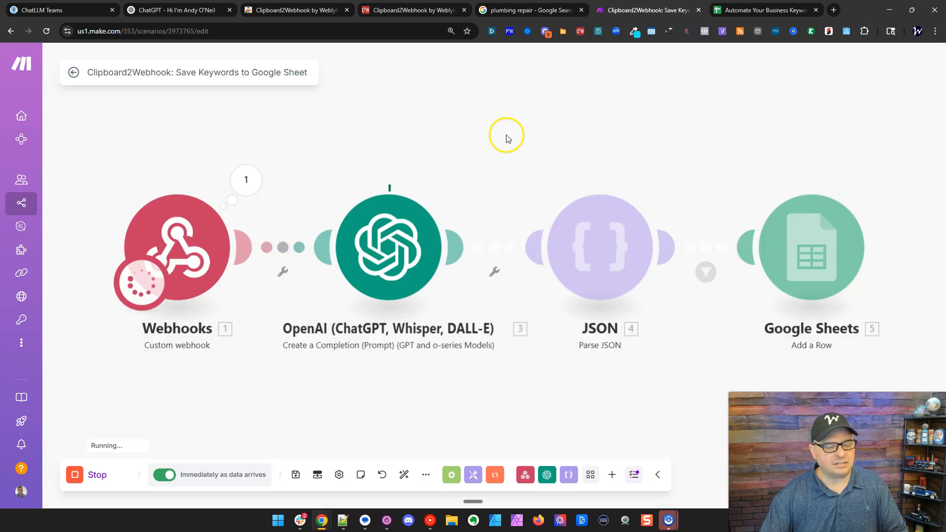
{"action": "left_click", "coordinate": [253, 182]}
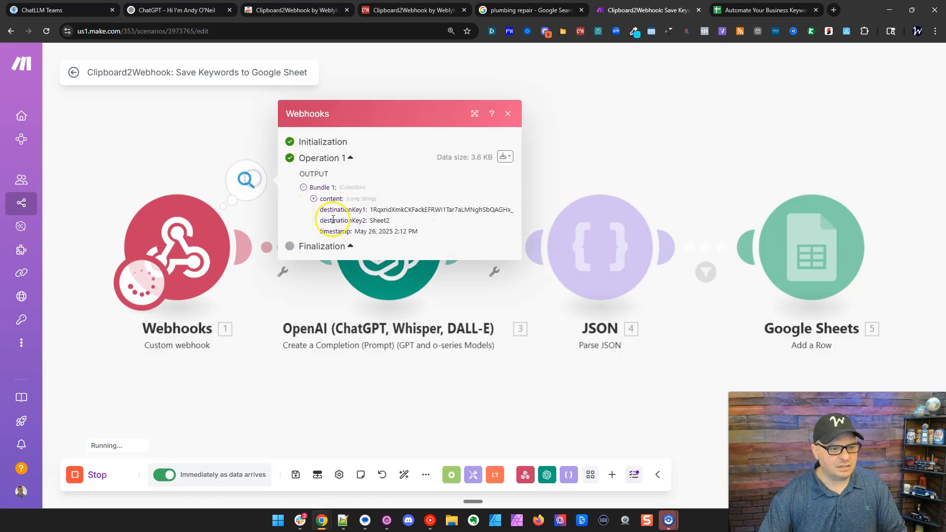
{"action": "left_click", "coordinate": [329, 201]}
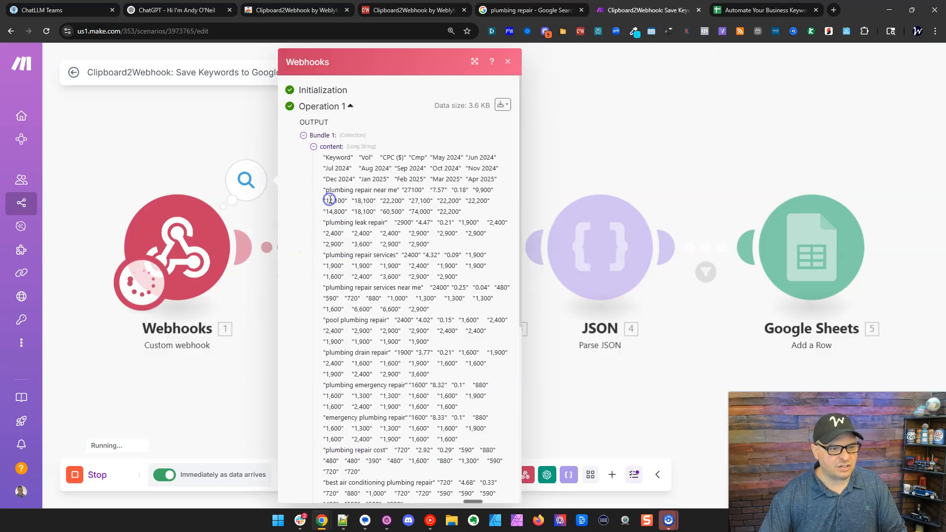
{"action": "left_click", "coordinate": [328, 147]}
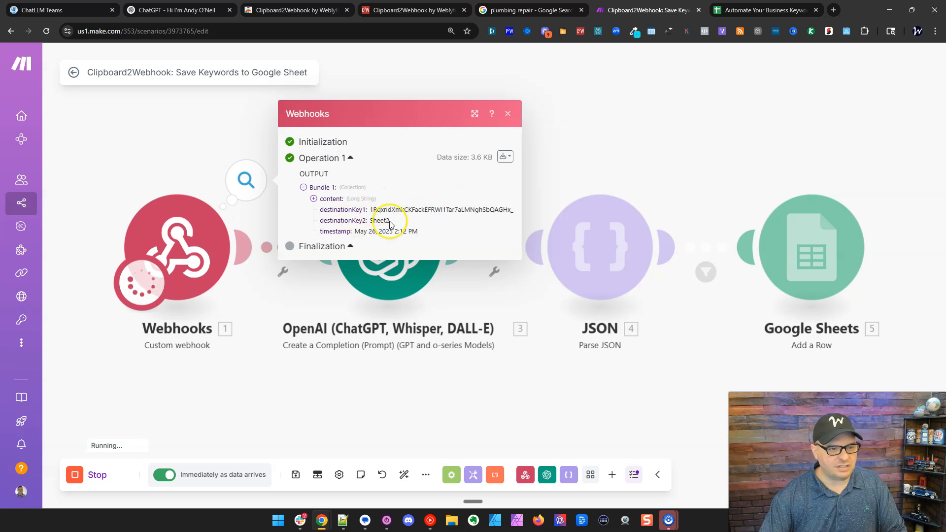
{"action": "left_click", "coordinate": [617, 109]}
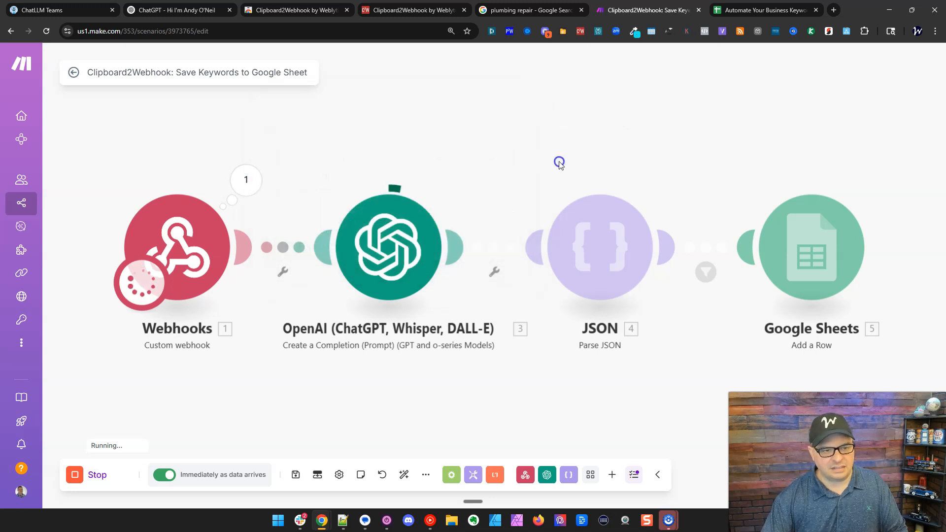